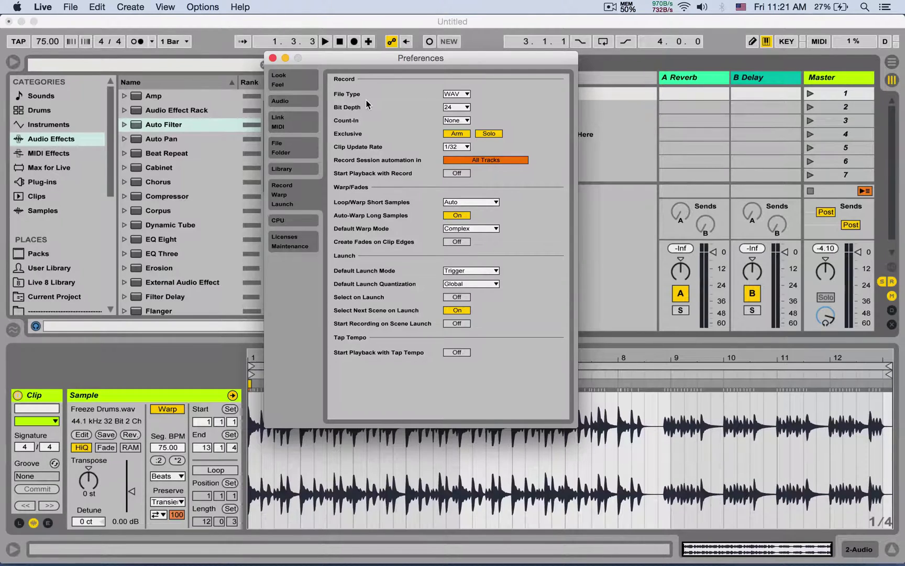
Set the recording file type to WAV and the bit depth to 24, and close the preferences.
left_click(457, 94)
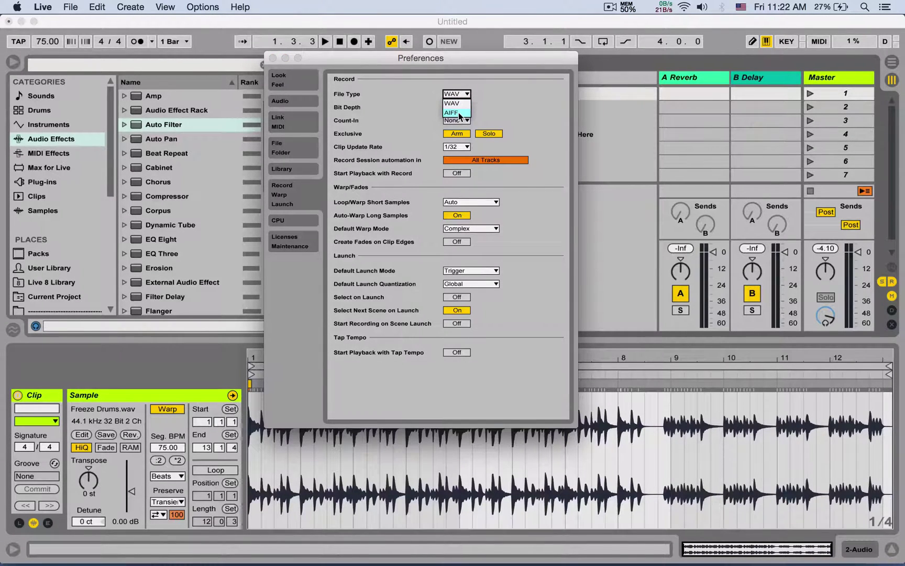
left_click(455, 104)
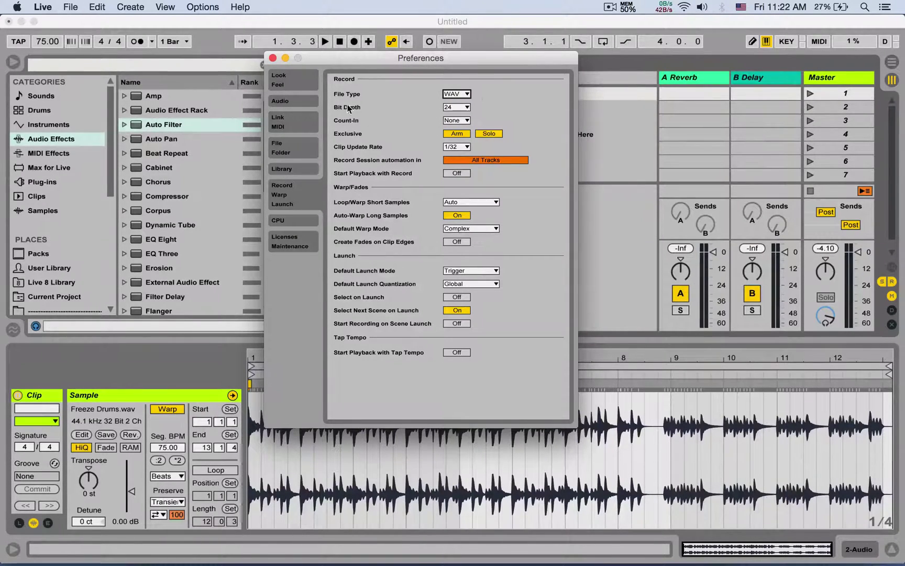
left_click(457, 107)
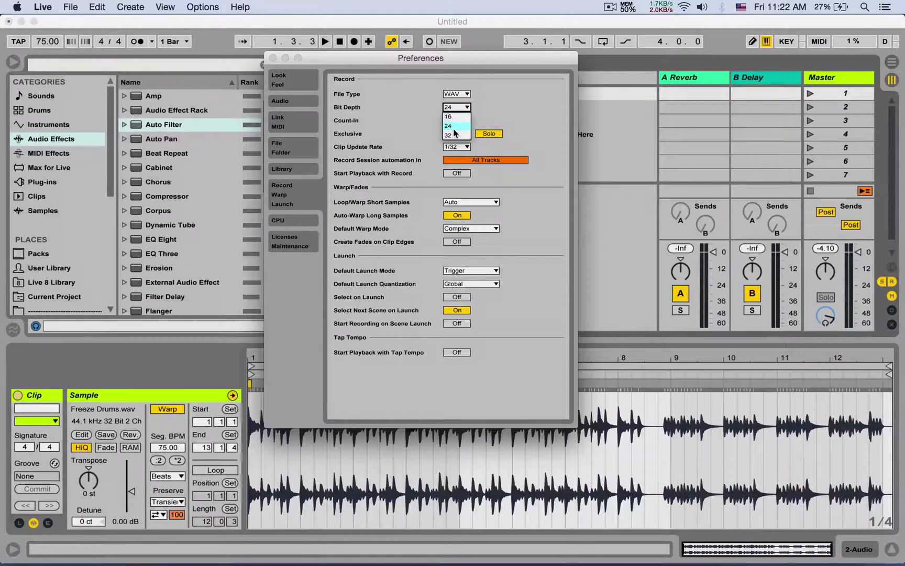
left_click(456, 126)
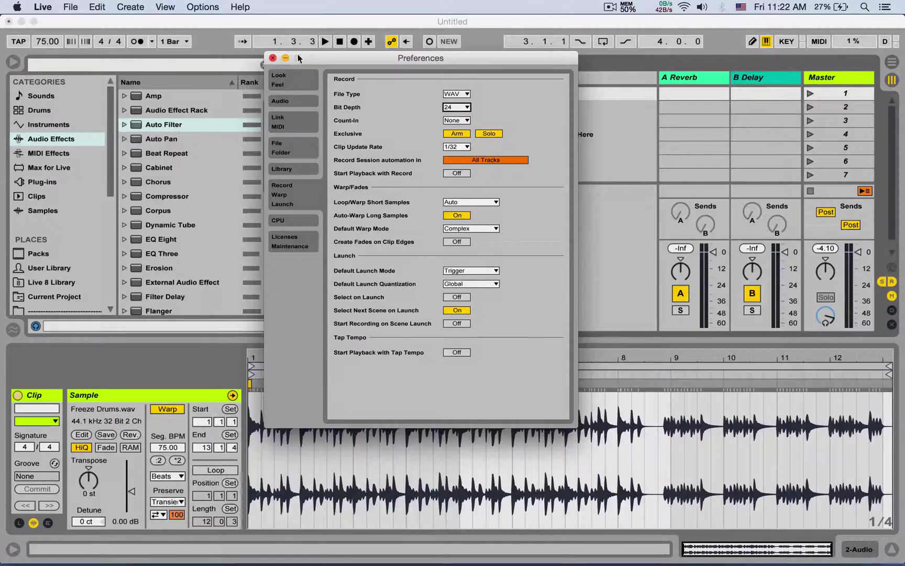
left_click(273, 58)
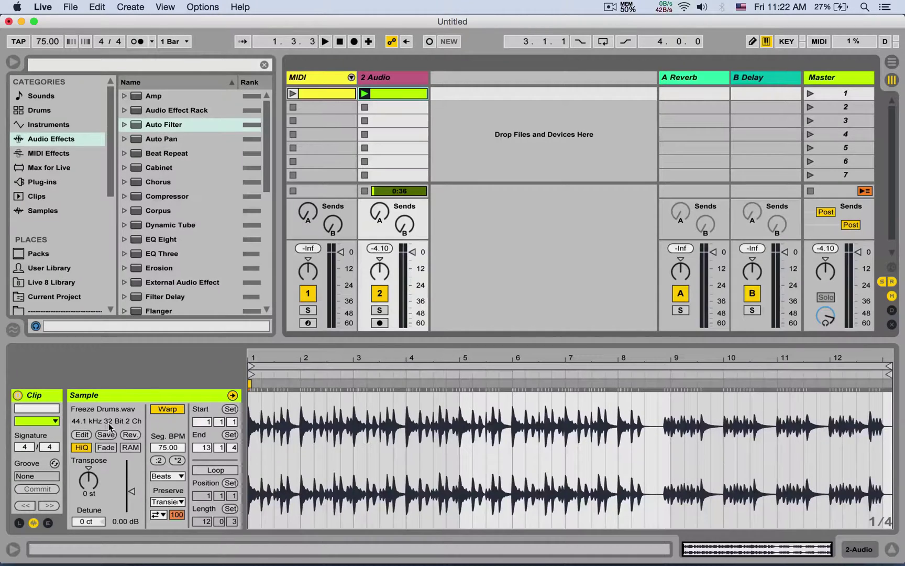
Insert a new audio track after 2 Audio and show the input/output routing in place of the sends and returns.
right_click(453, 103)
left_click(466, 111)
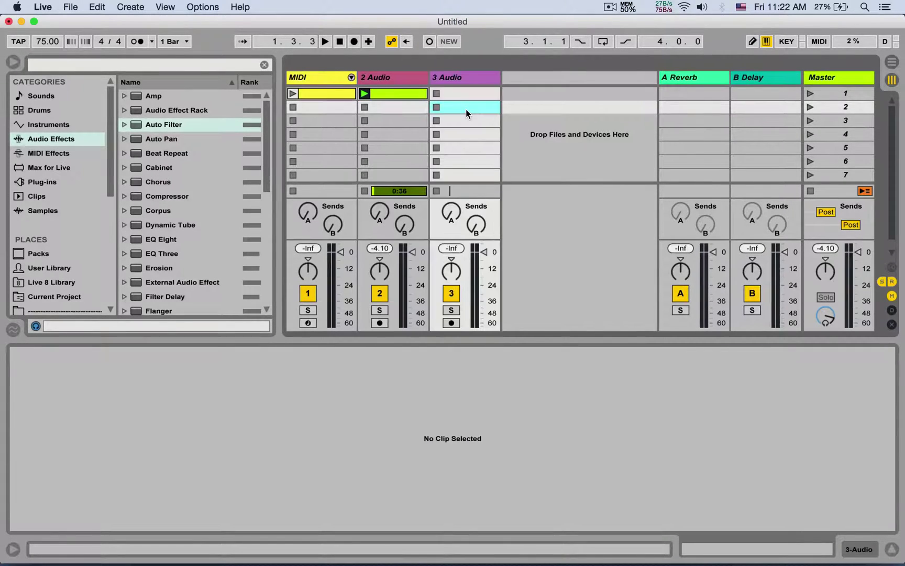
left_click(892, 281)
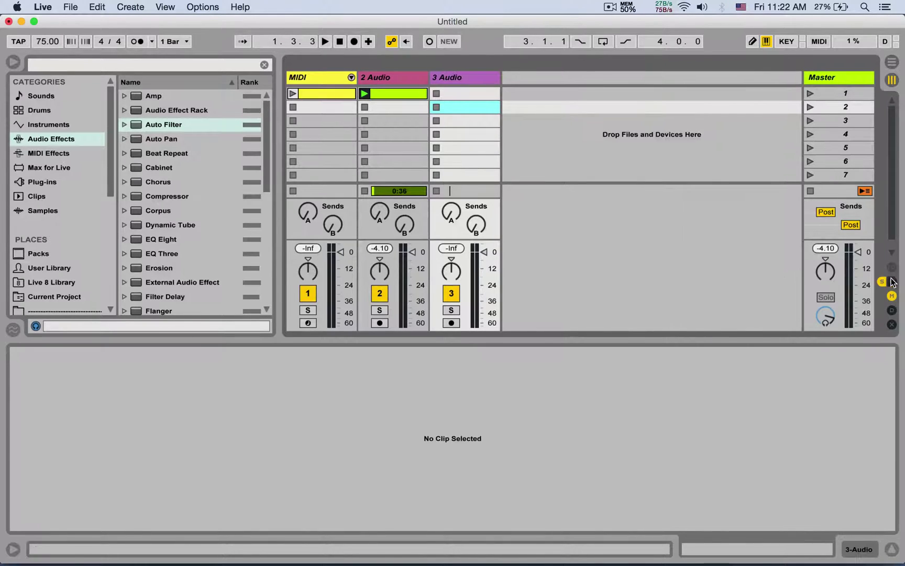
left_click(884, 283)
left_click(892, 267)
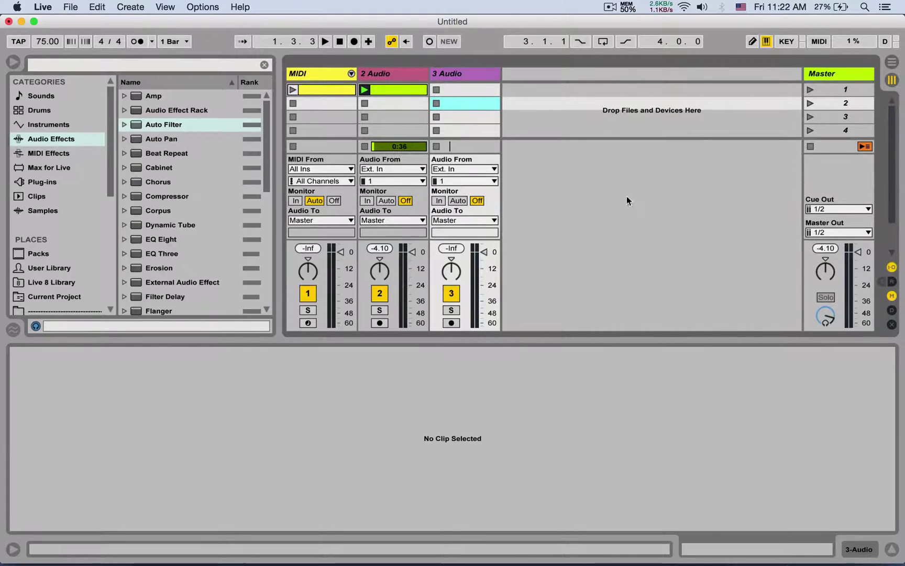
Route 2-Audio into the 3 Audio track, arm it, and record a clip in its first slot.
left_click(467, 168)
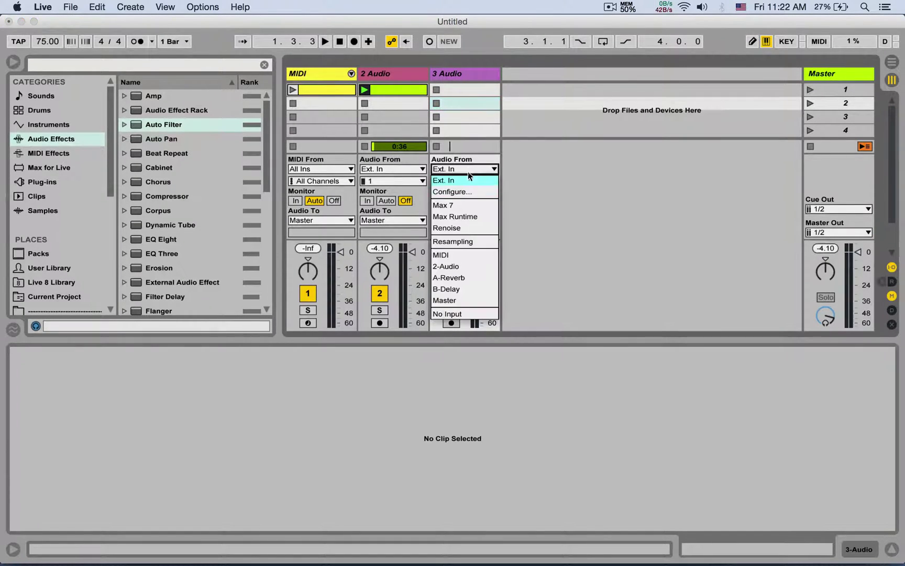
left_click(453, 266)
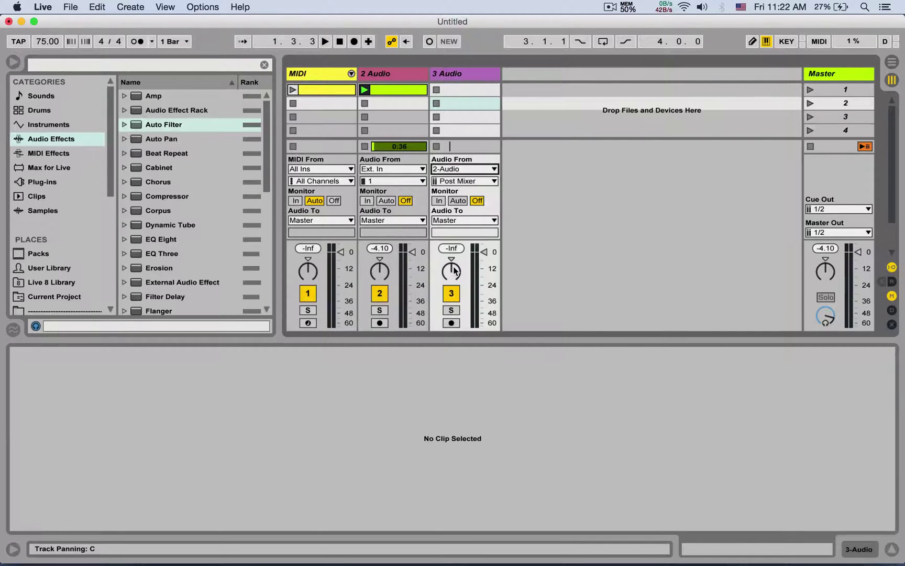
left_click(451, 323)
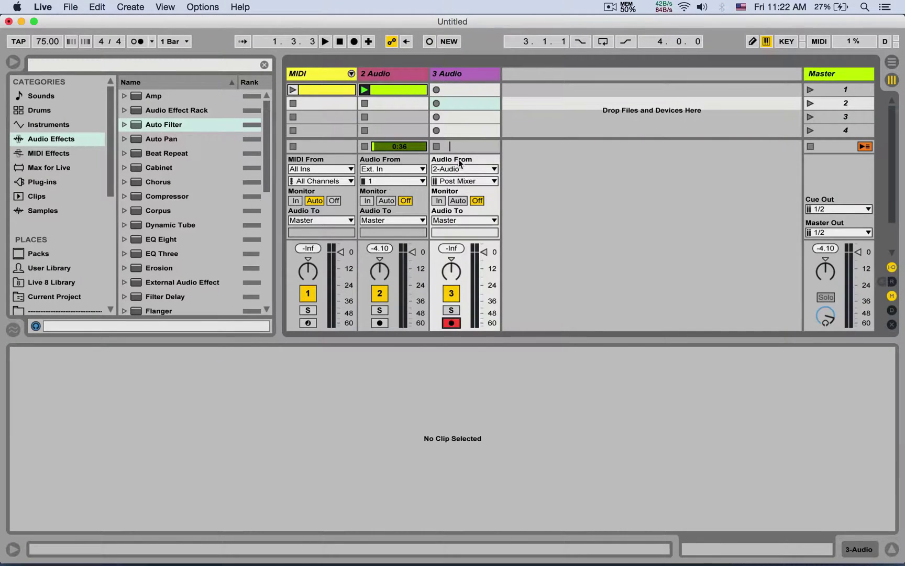
left_click(437, 89)
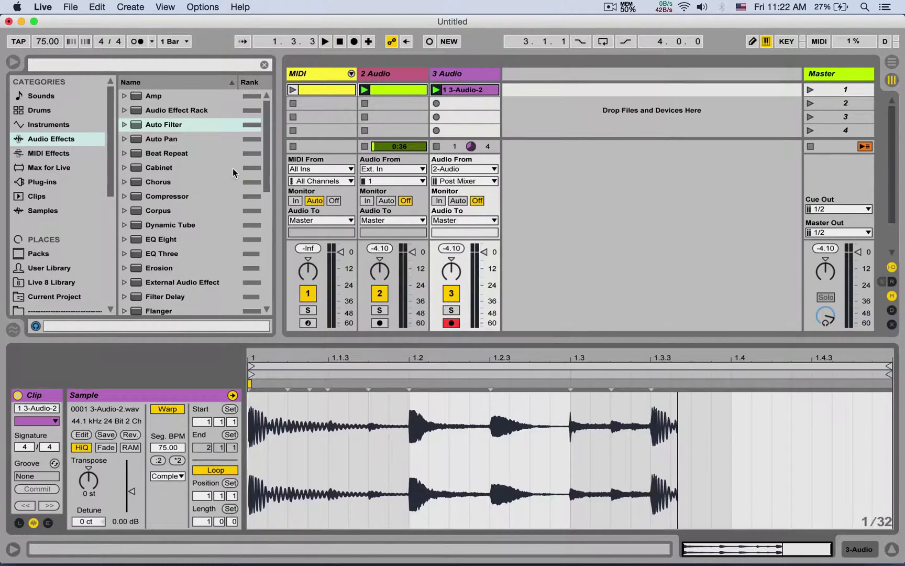
Review the count-in choices in the recording preferences and in the metronome settings, keeping None.
key("super+comma")
left_click(291, 102)
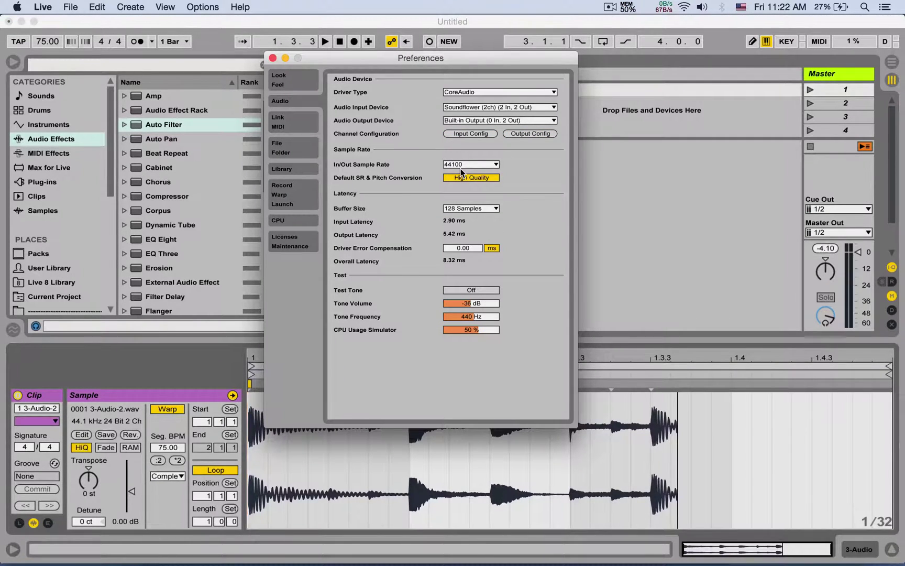
left_click(282, 199)
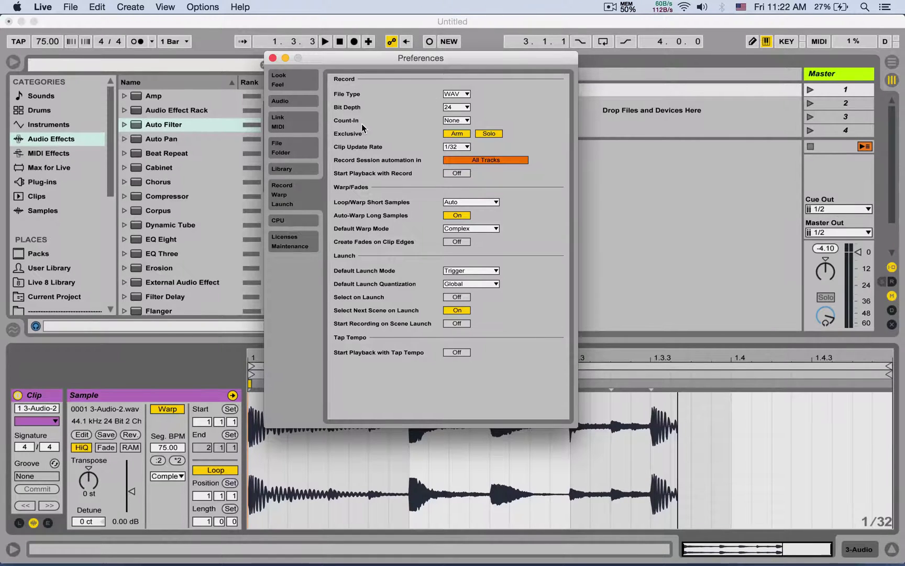
left_click(447, 119)
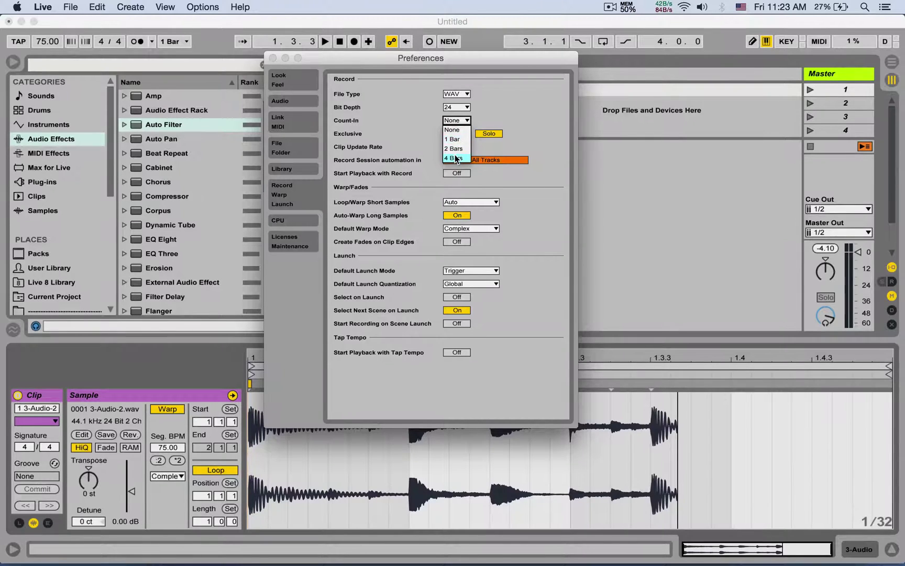
left_click(454, 122)
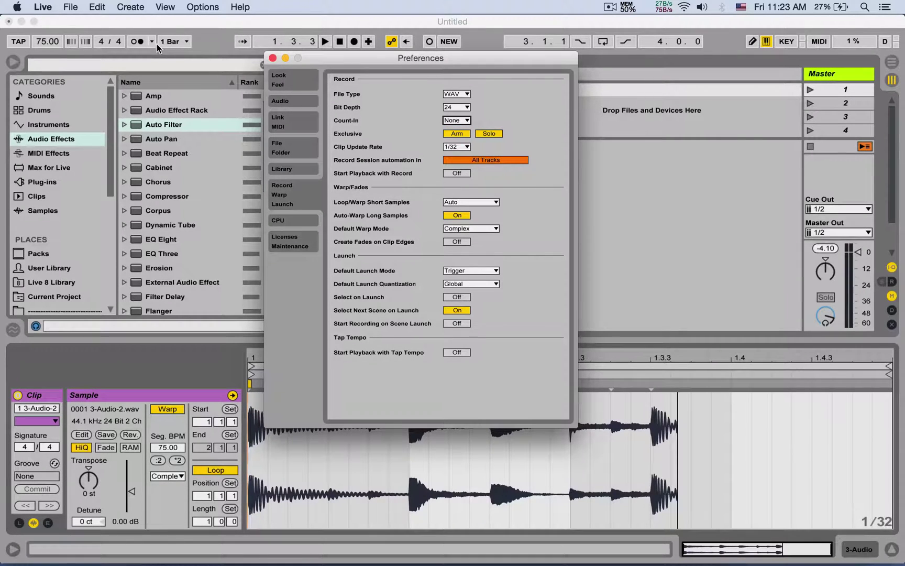
key("Escape")
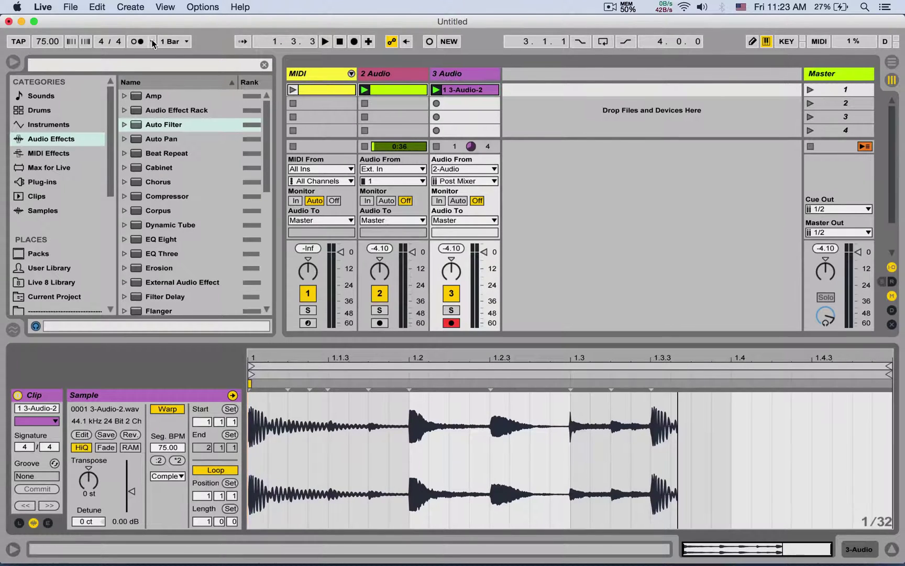
left_click(153, 42)
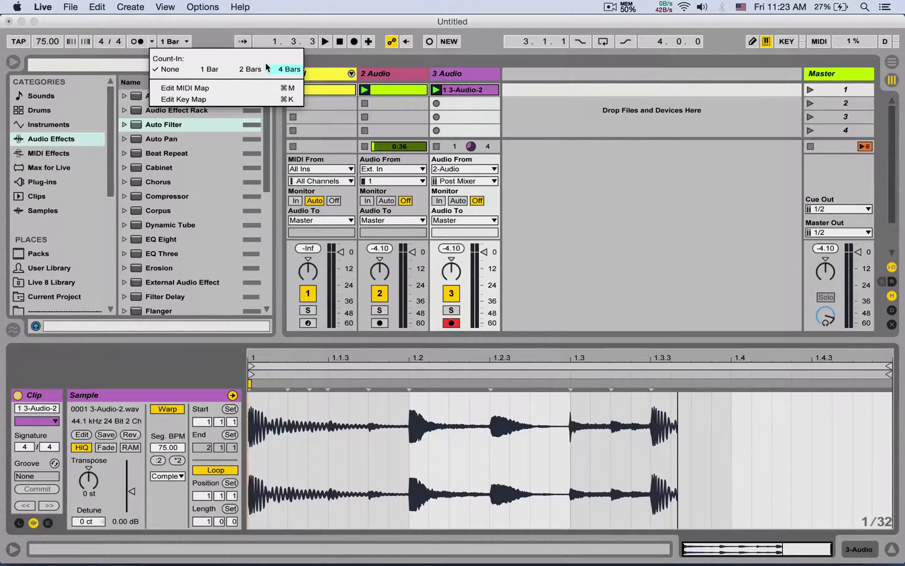
key("Escape")
Arm the MIDI, 2 Audio and 3 Audio tracks one after another, ending on the MIDI track.
key("super+comma")
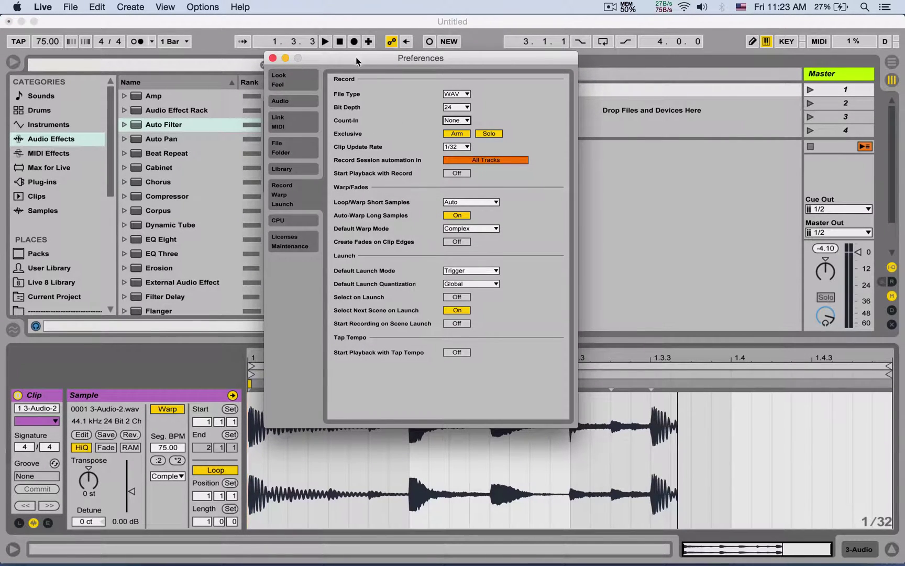
left_click_drag(318, 55, 519, 54)
left_click(474, 57)
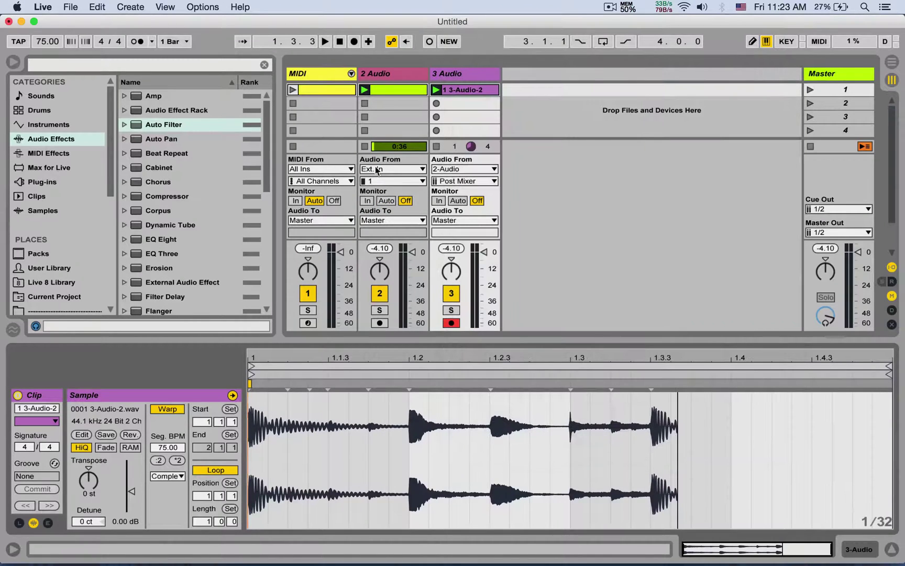
left_click(308, 322)
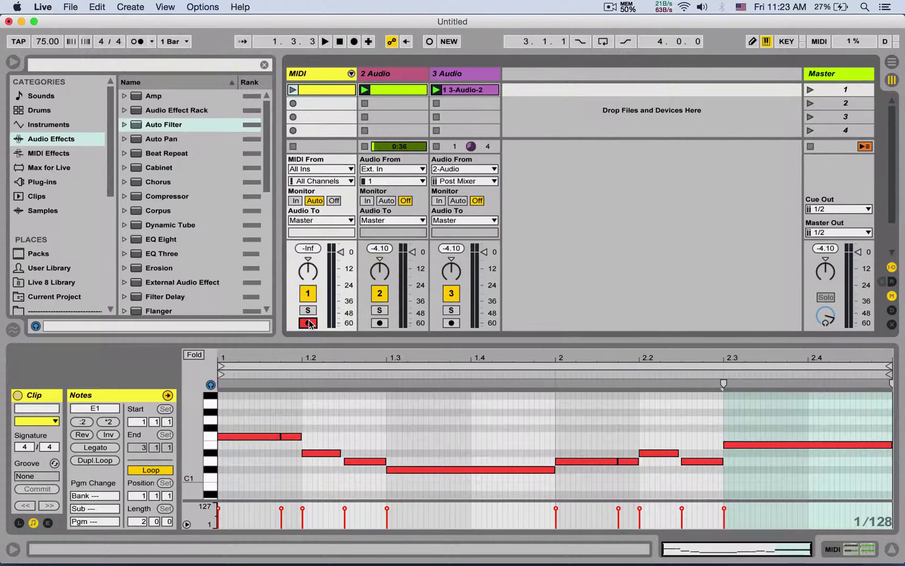
left_click(380, 323)
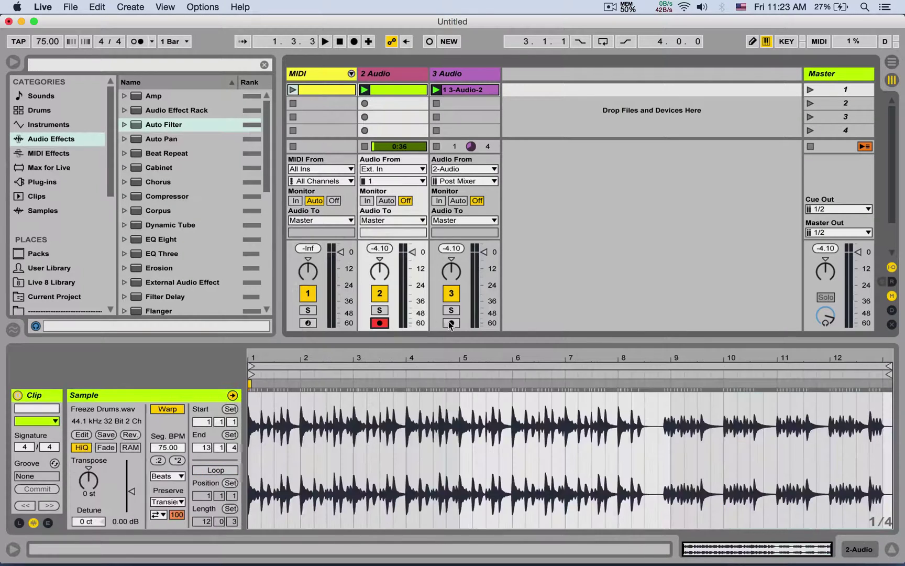
left_click(451, 323)
left_click(379, 322)
left_click(309, 322)
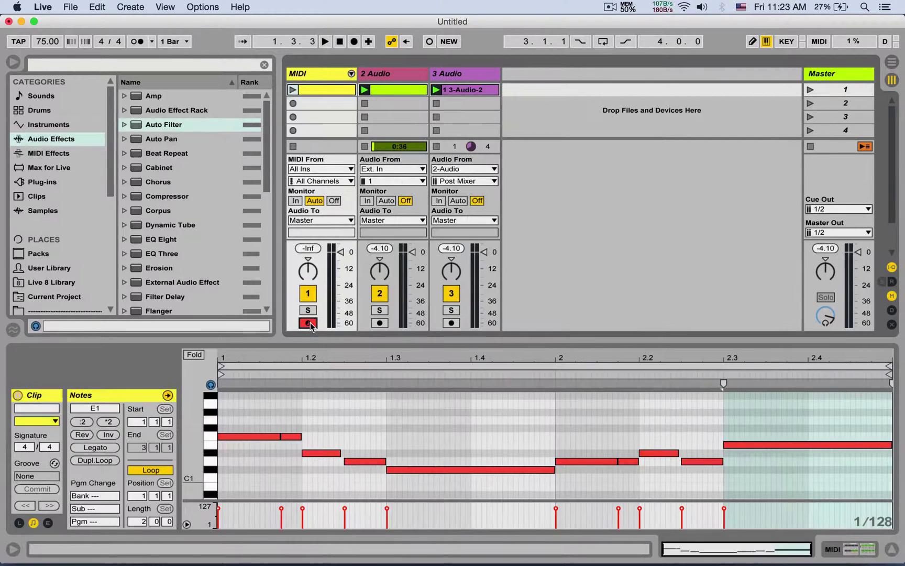
Toggle the Arm Exclusive preference through the MIDI track's arm options, ending with it switched off.
key("super+comma")
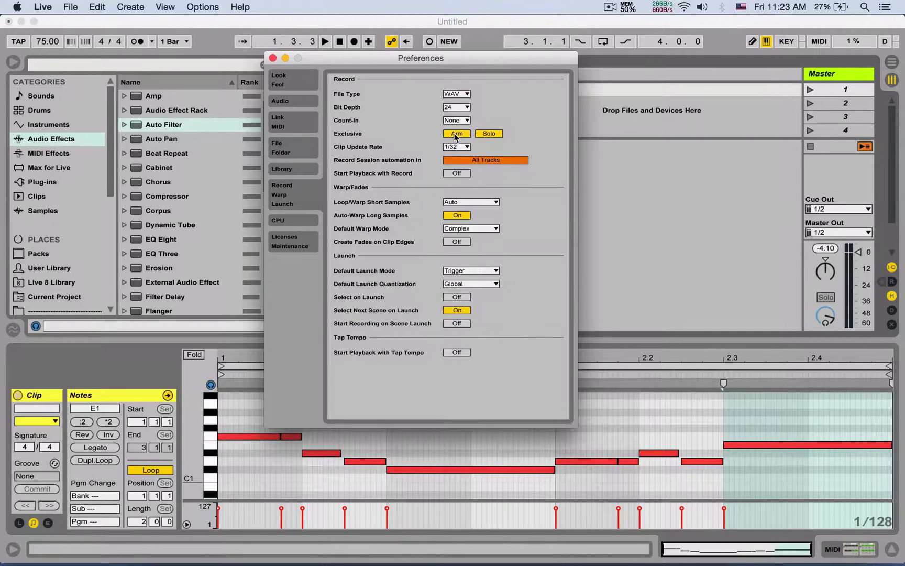
left_click(273, 58)
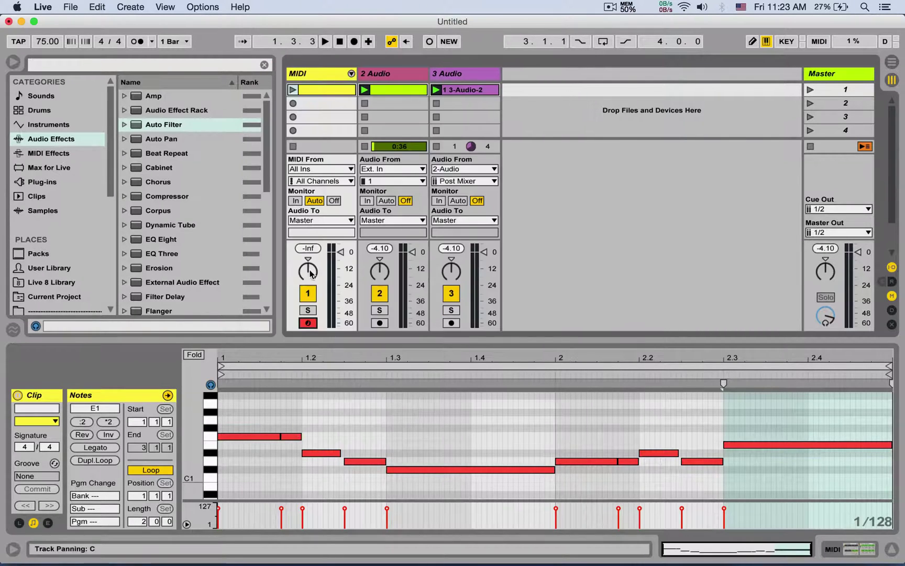
right_click(309, 322)
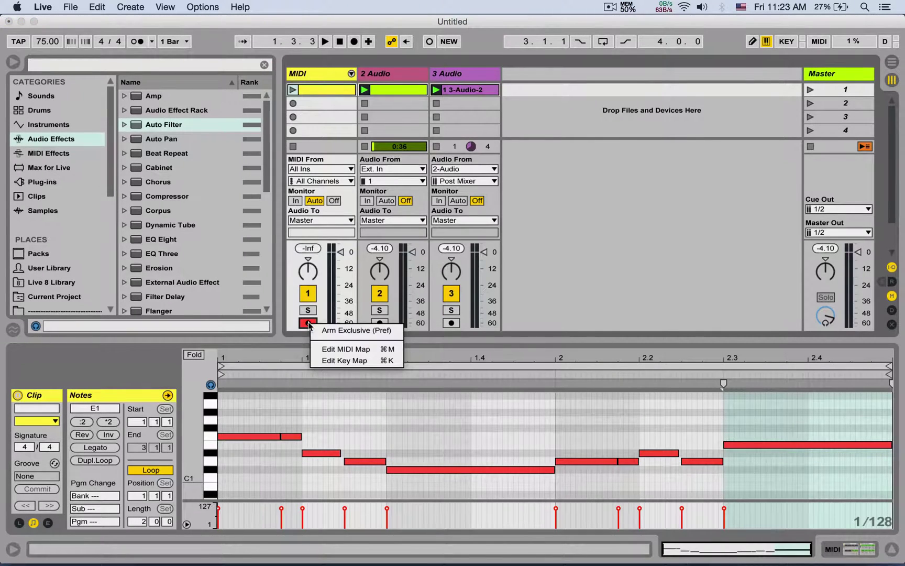
left_click(337, 329)
right_click(308, 322)
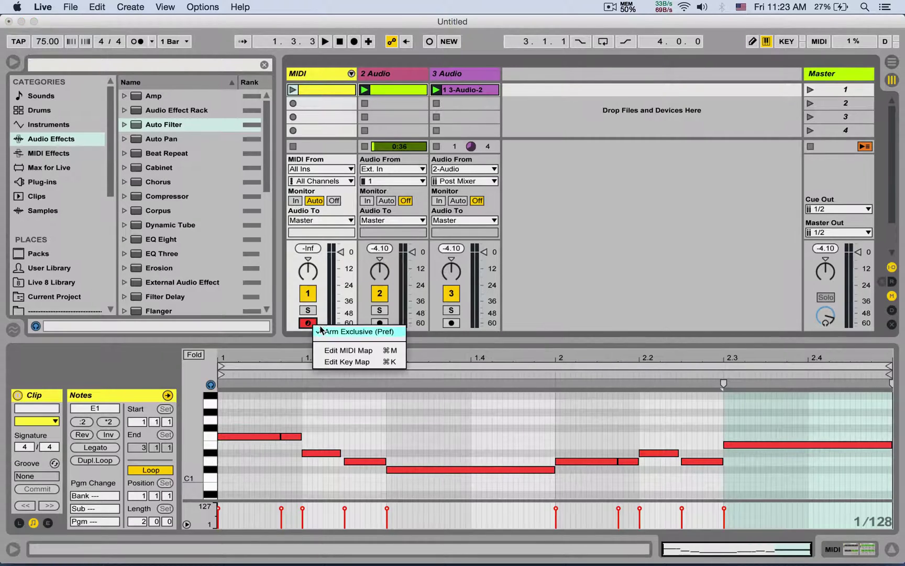
left_click(334, 329)
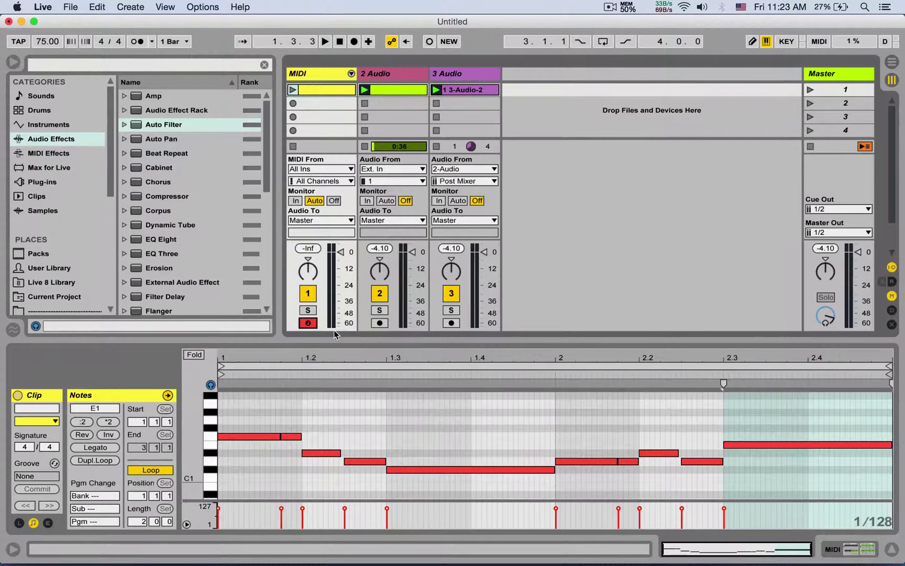
Arm 2 Audio and 3 Audio together with the MIDI track, and disarm all three tracks.
left_click(380, 323)
left_click(455, 322)
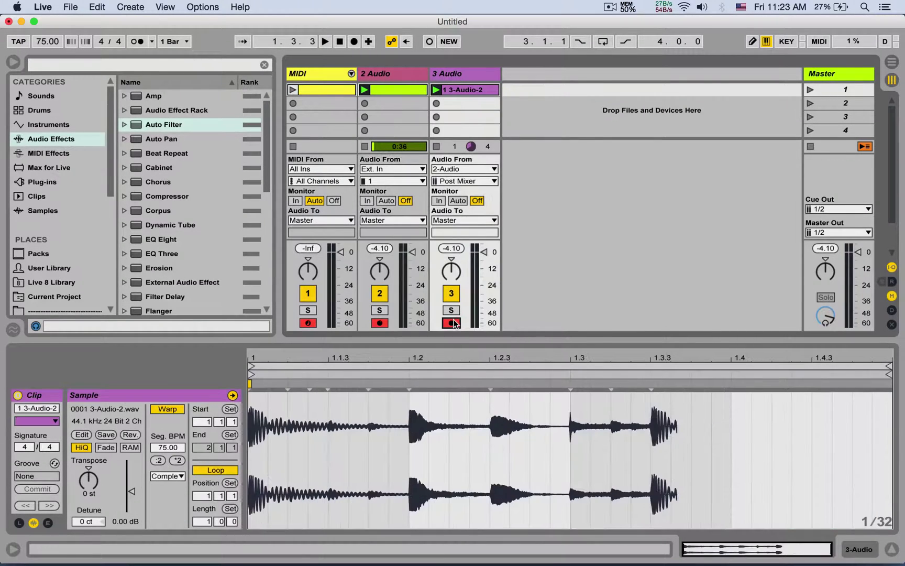
left_click(452, 323)
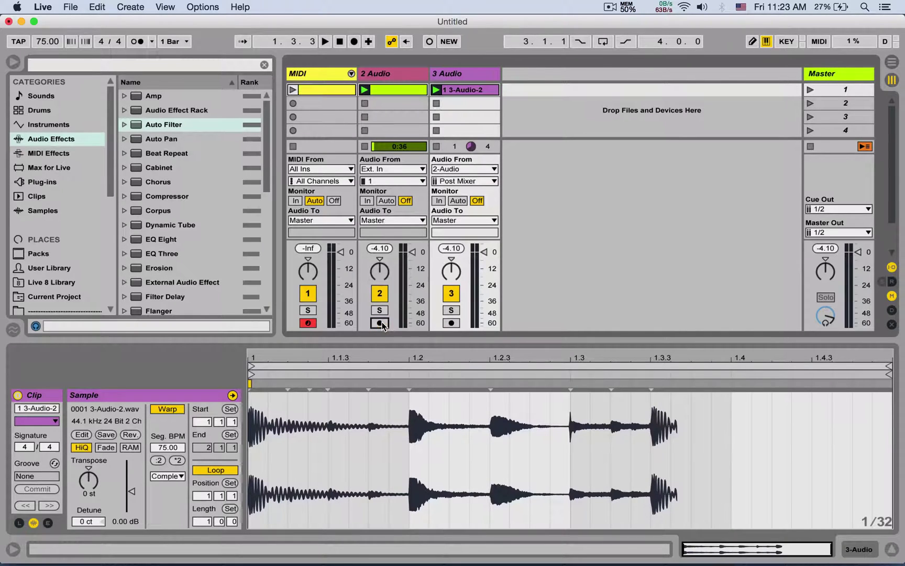
left_click(379, 323)
left_click(309, 323)
left_click(308, 323)
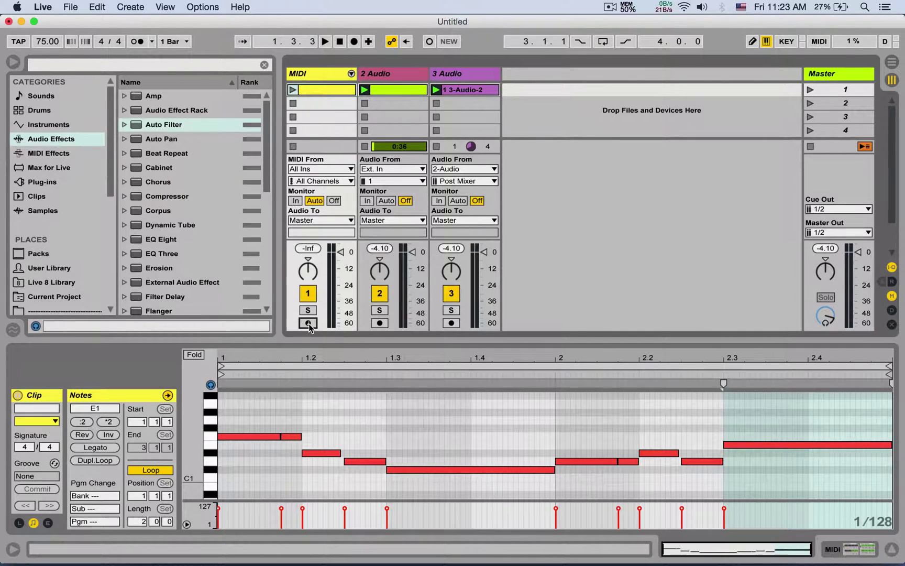
With Exclusive Arm enabled in the preferences, arm the MIDI and 2 Audio tracks together and disarm both.
key("super+comma")
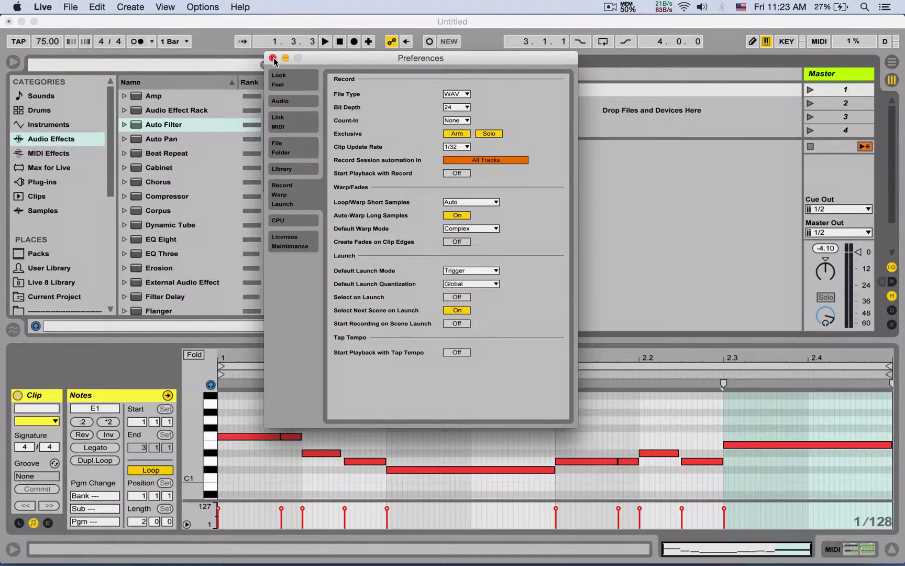
left_click(273, 58)
left_click(308, 323)
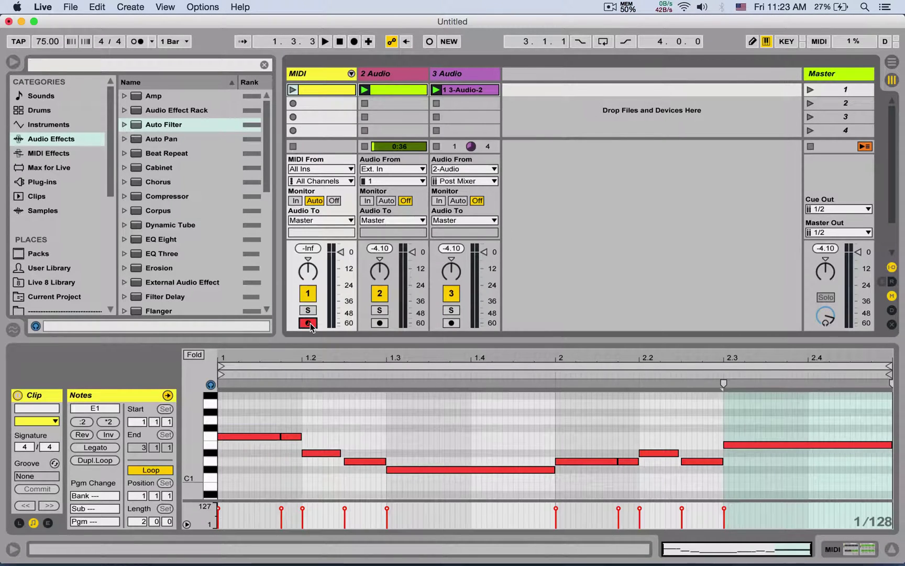
left_click(379, 323)
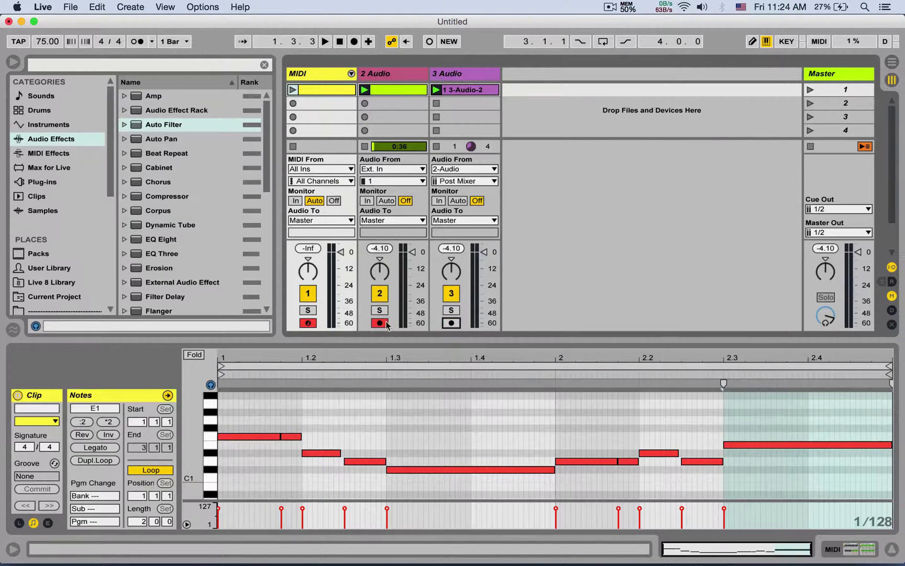
left_click(383, 323)
left_click(313, 323)
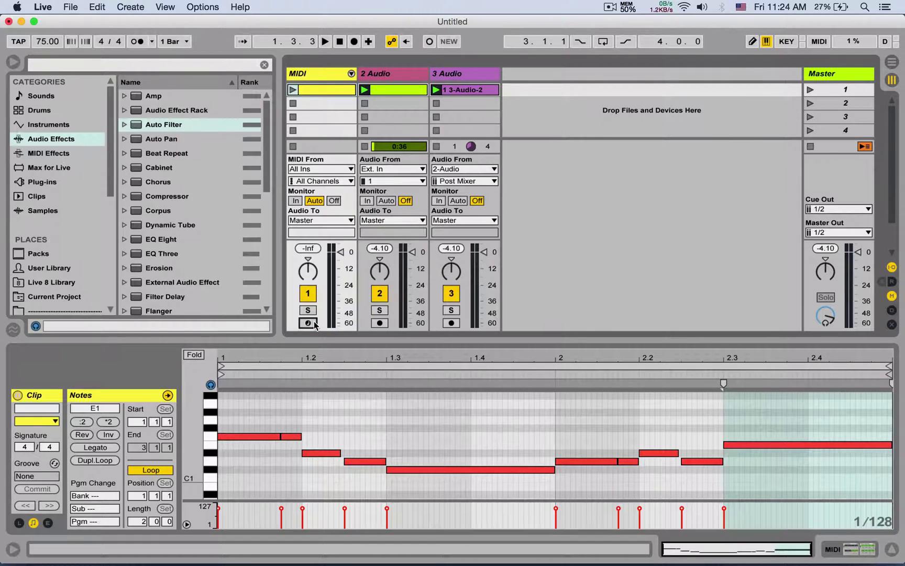
With exclusive Solo enabled in the preferences, solo the MIDI, 2 Audio and 3 Audio tracks one at a time, ending on 3 Audio.
key("super+comma")
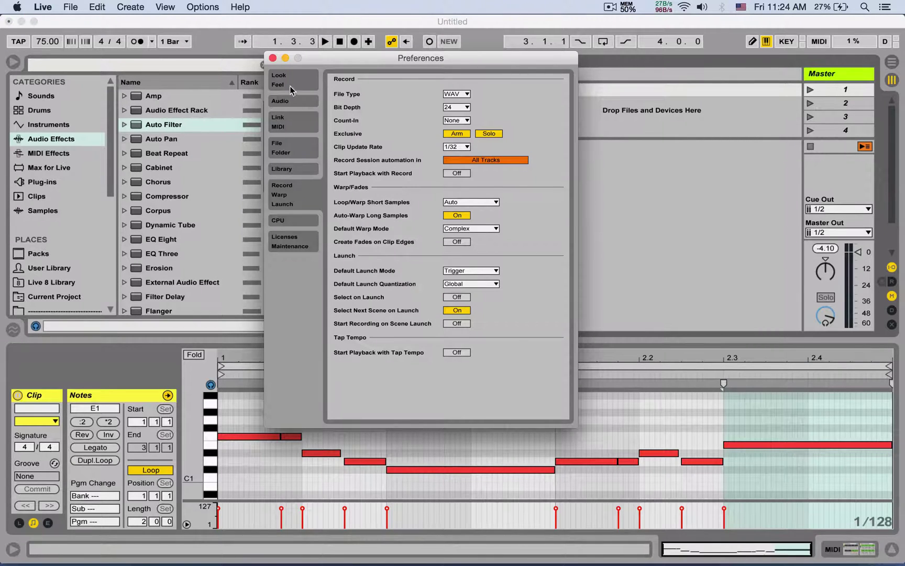
left_click(272, 58)
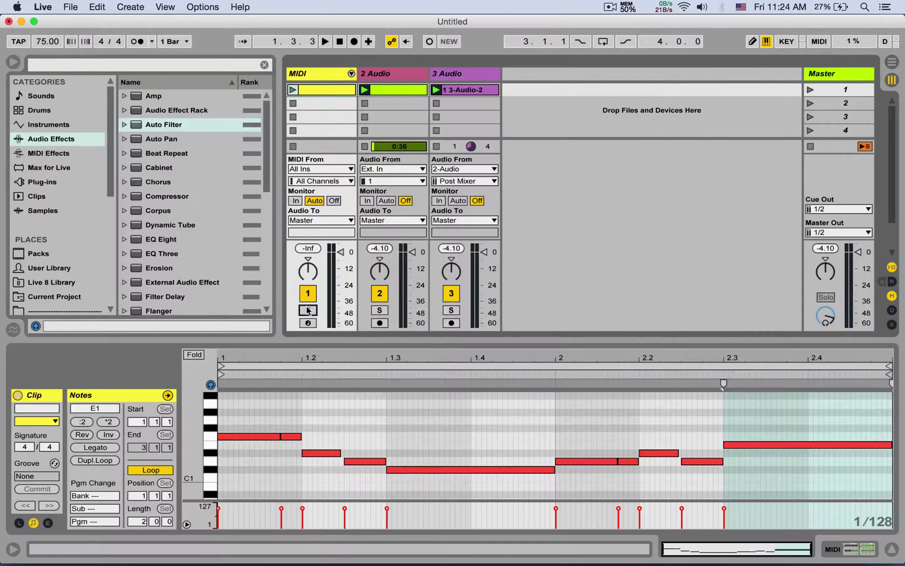
left_click(379, 310)
left_click(451, 311)
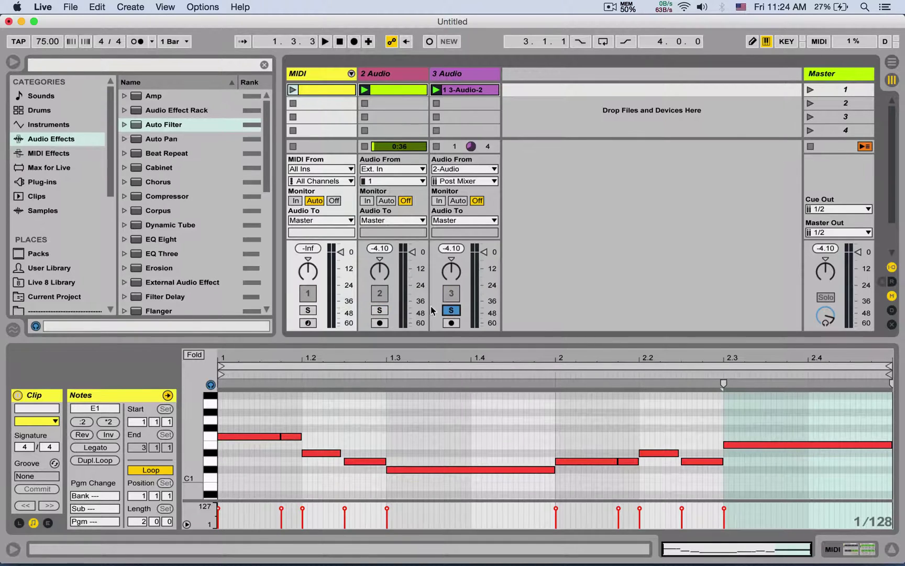
left_click(381, 309)
left_click(310, 310)
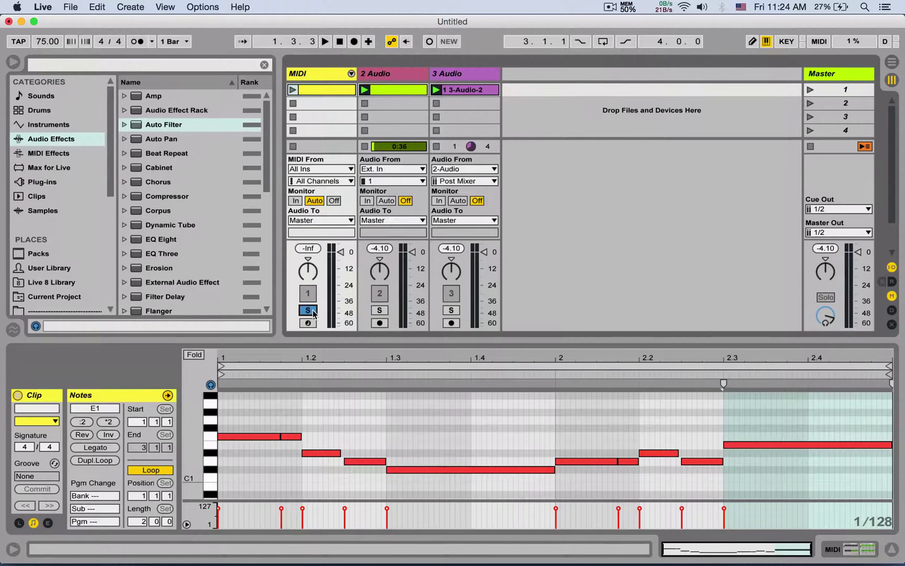
left_click(380, 310)
left_click(454, 311)
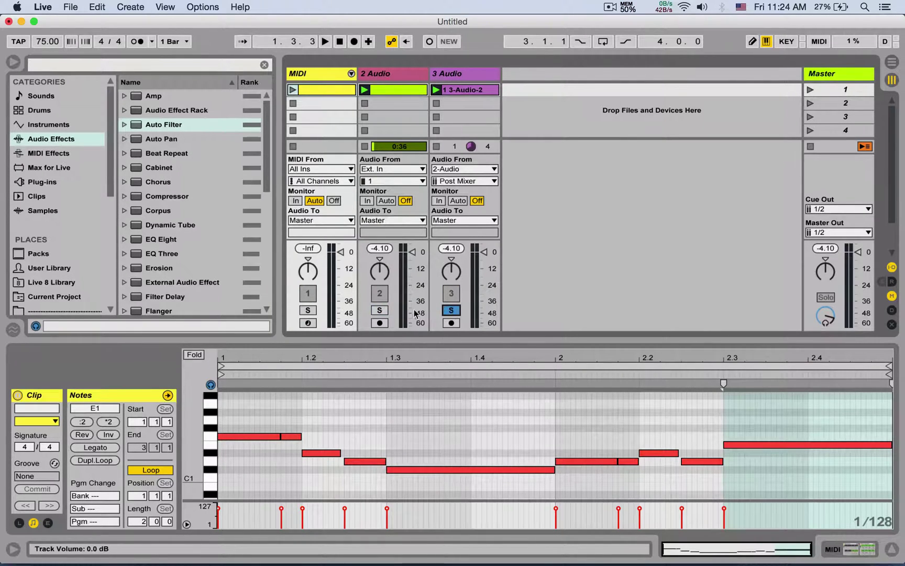
Add the 2 Audio and MIDI tracks to the solo on 3 Audio, and clear all three solos.
left_click(380, 310, "super")
left_click(309, 310)
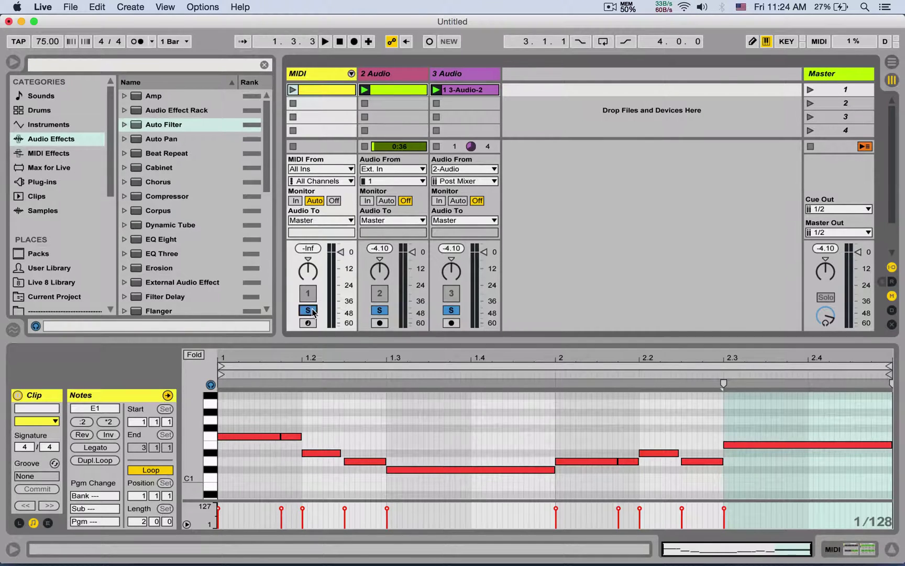
left_click(309, 311)
Toggle the exclusive Solo preference off and back on, and set the Clip Update Rate to 1/4.
key("super+comma")
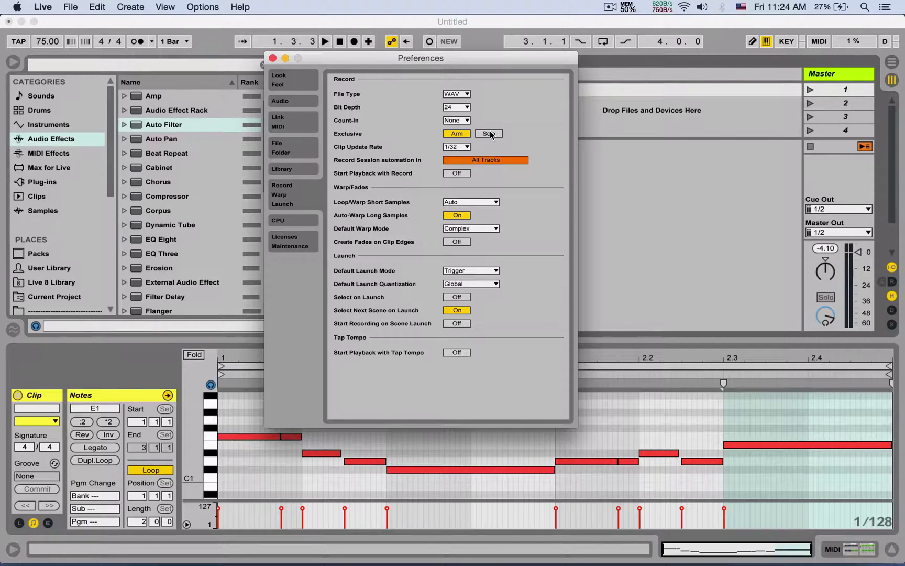
left_click(489, 134)
left_click(447, 149)
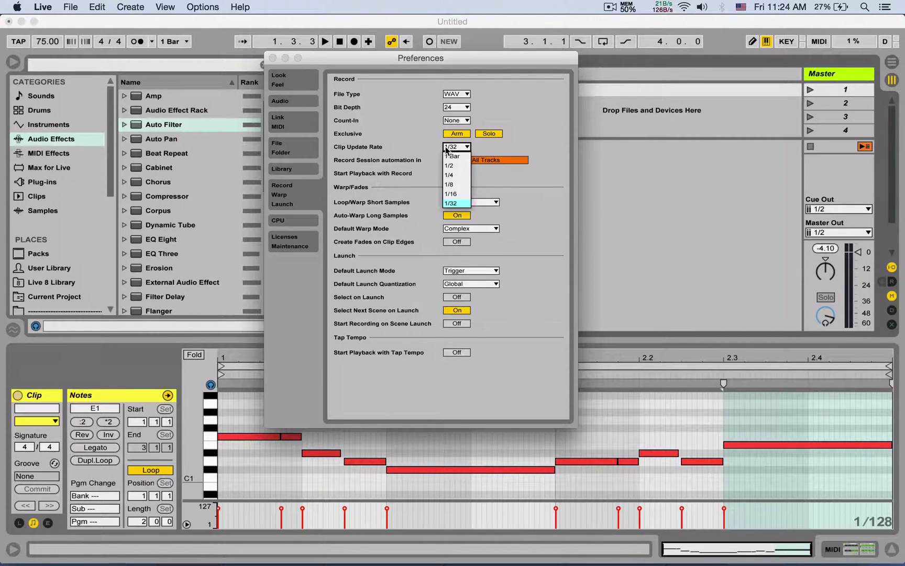
left_click(457, 176)
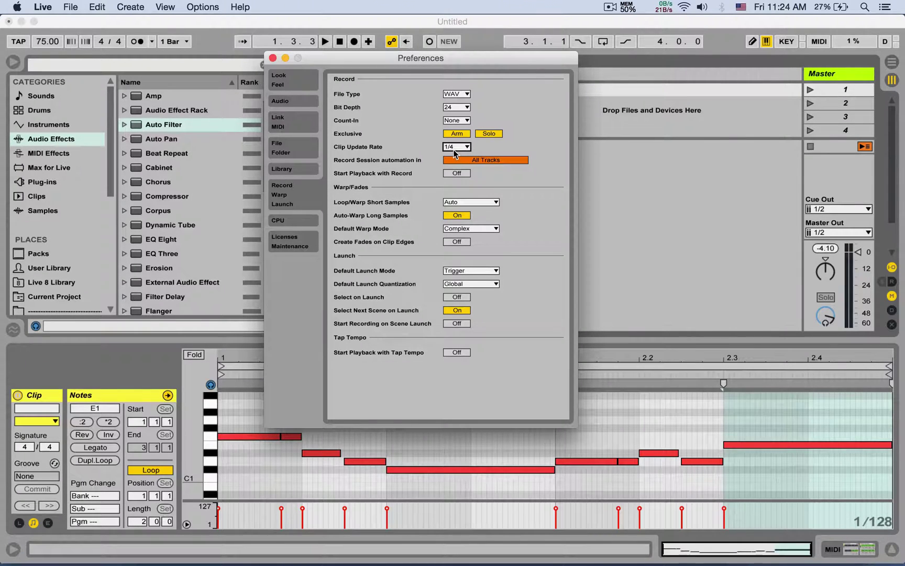
left_click(272, 58)
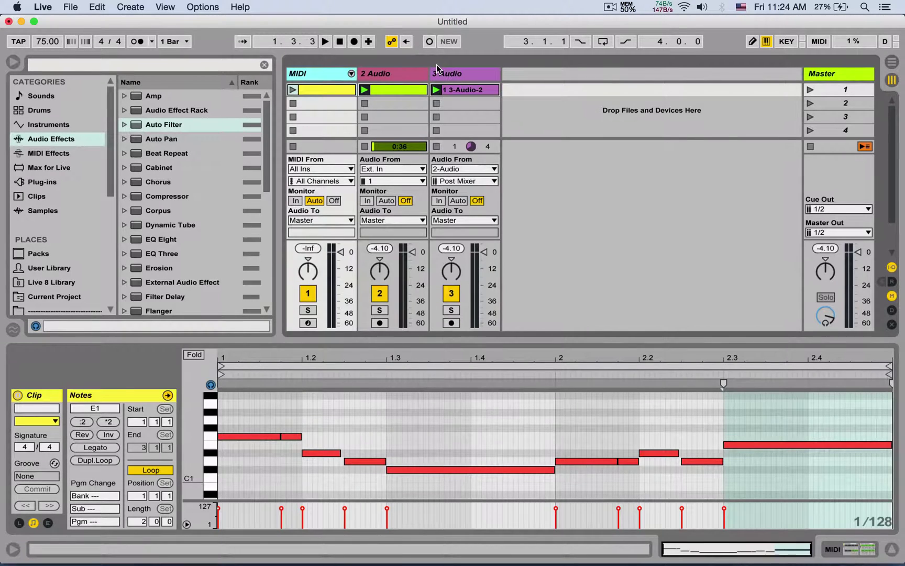
Delete the 3 Audio track, and try transposing the Freeze Drums clip before resetting it to 0 st.
left_click(438, 67)
key("Delete")
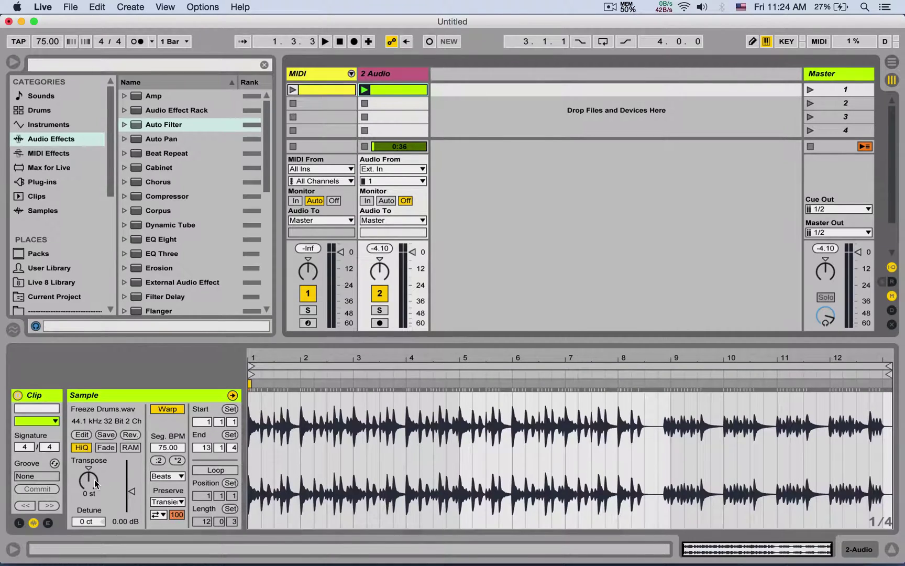
left_click_drag(95, 483, 89, 486)
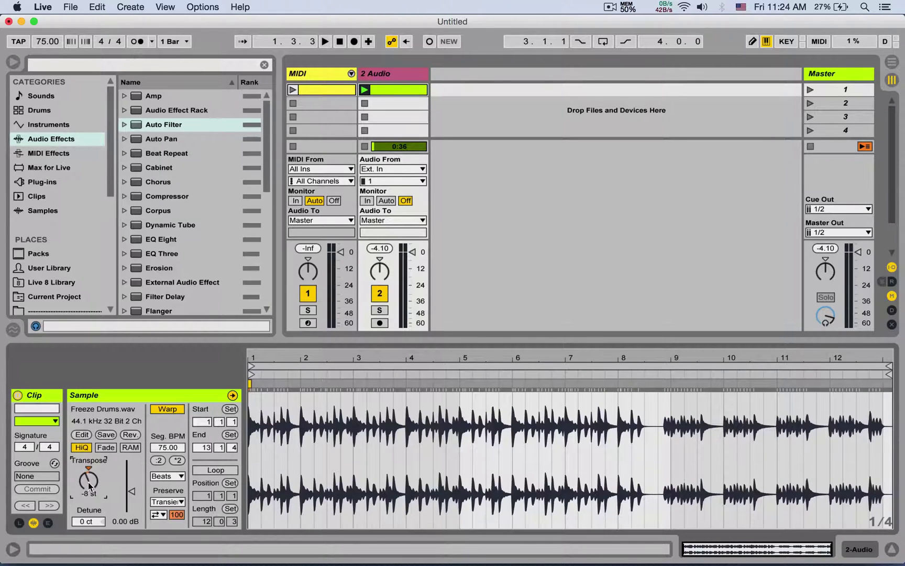
key("Delete")
Record transpose changes of the playing Freeze Drums clip into the arrangement, and examine the recorded segments in Arrangement View.
left_click(325, 42)
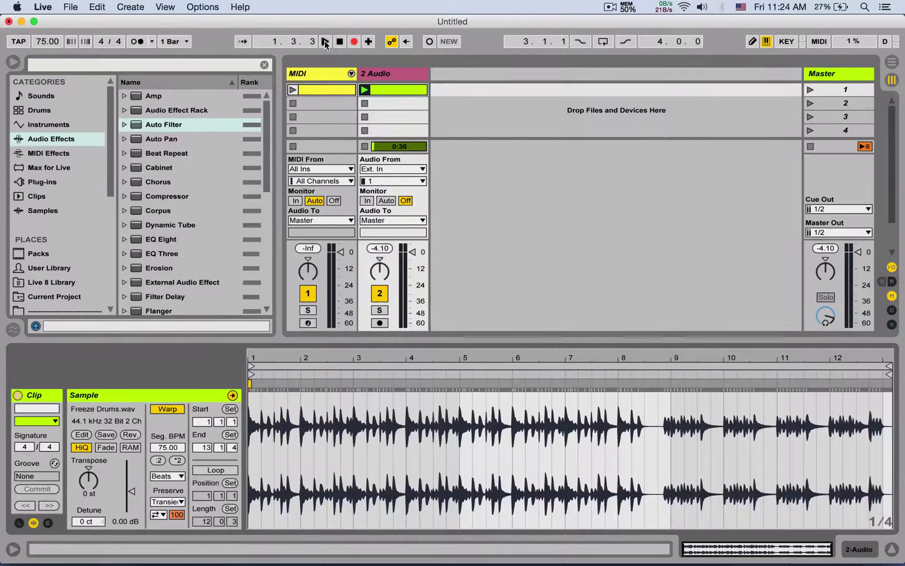
left_click_drag(92, 480, 86, 495)
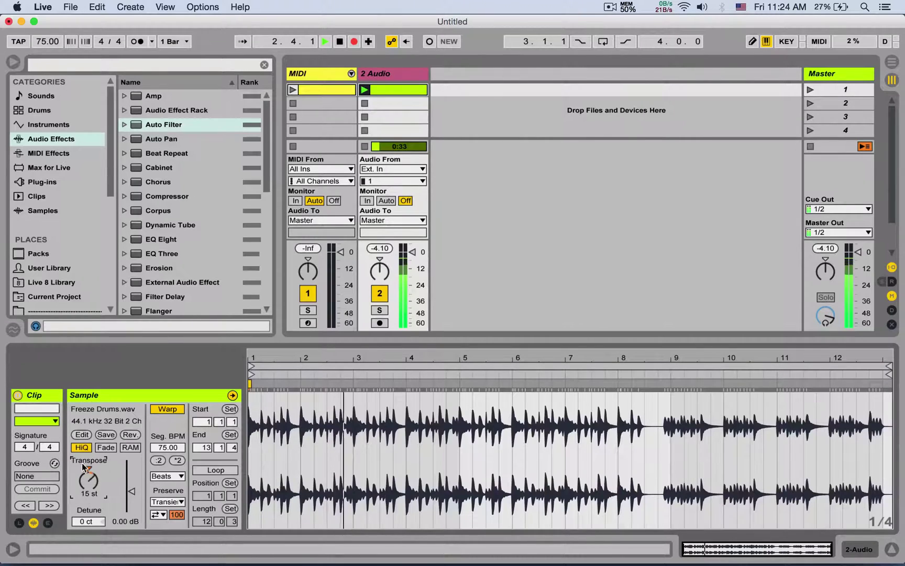
key("space")
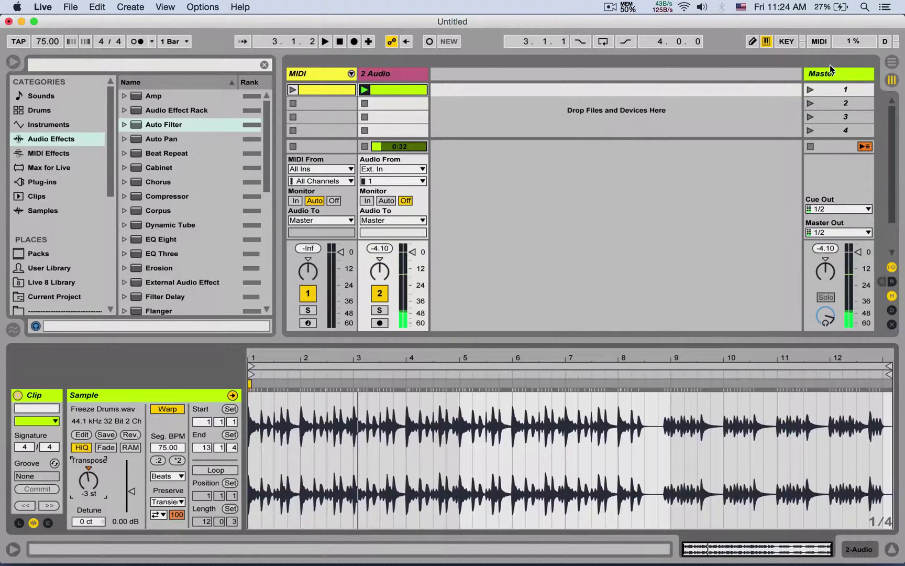
left_click(892, 62)
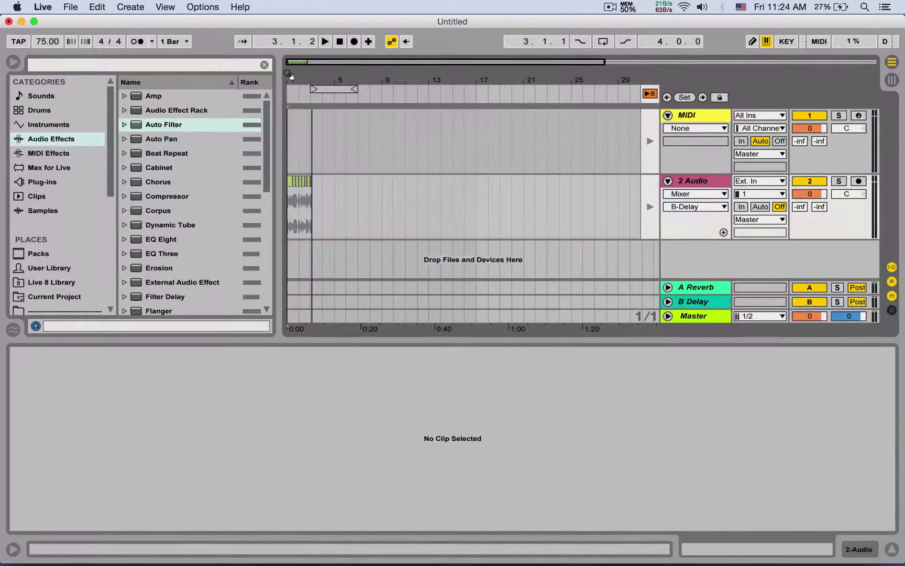
left_click_drag(291, 74, 297, 118)
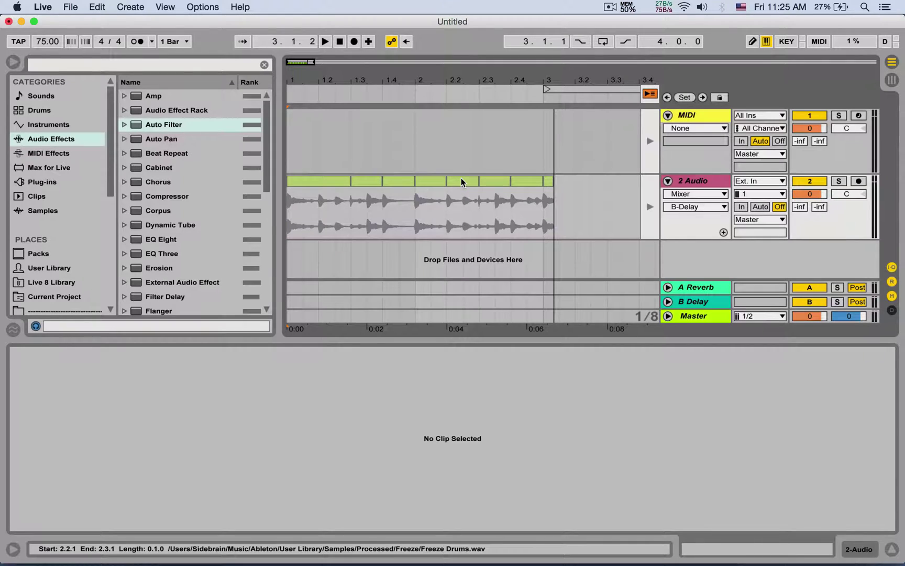
Set the Clip Update Rate preference to 1/32.
key("super+comma")
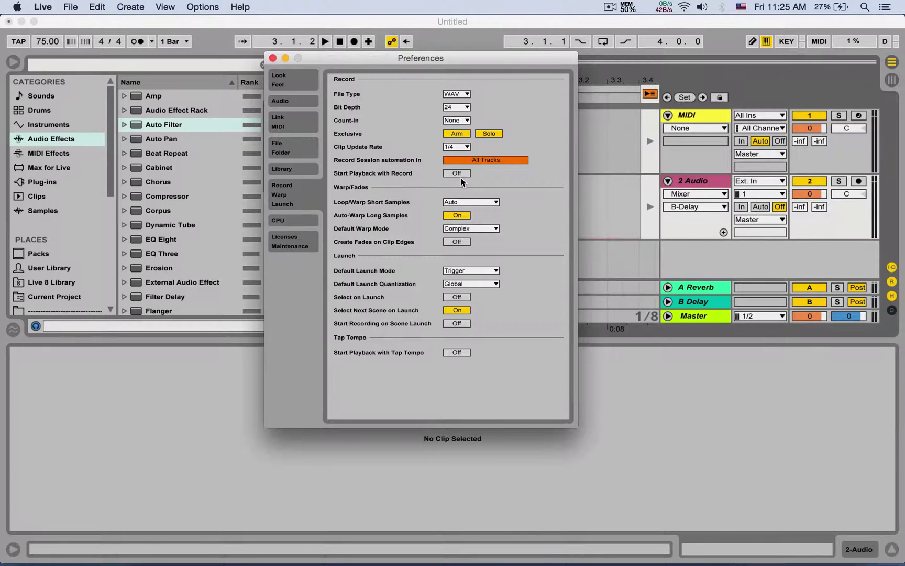
left_click(456, 147)
left_click(454, 203)
left_click(273, 58)
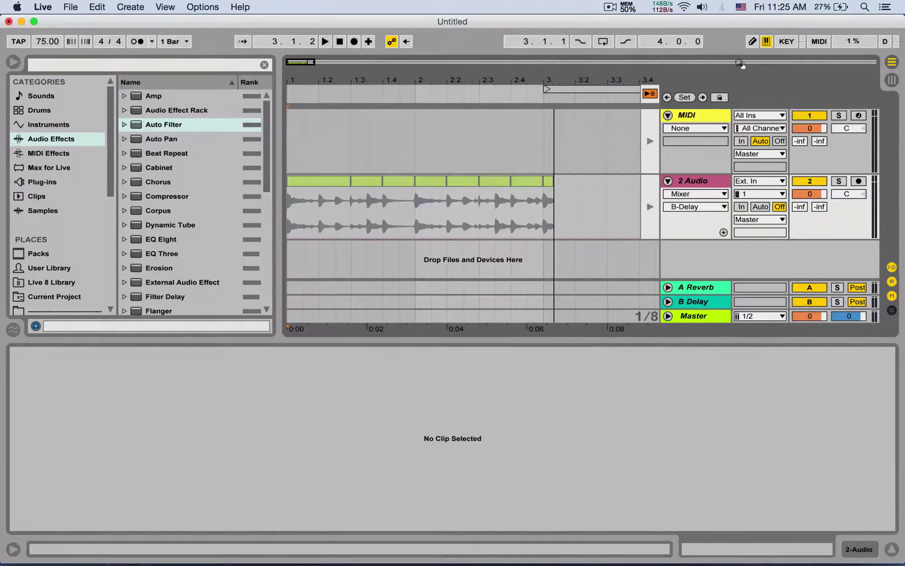
Record the Freeze Drums clip's transpose changes into the arrangement again from Session View, and examine the recorded segments.
left_click(893, 73)
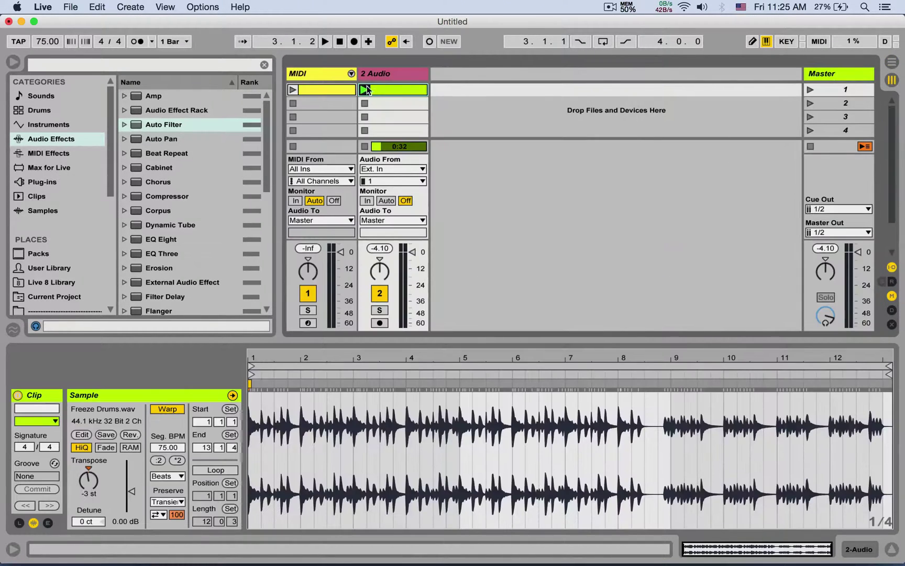
left_click(354, 44)
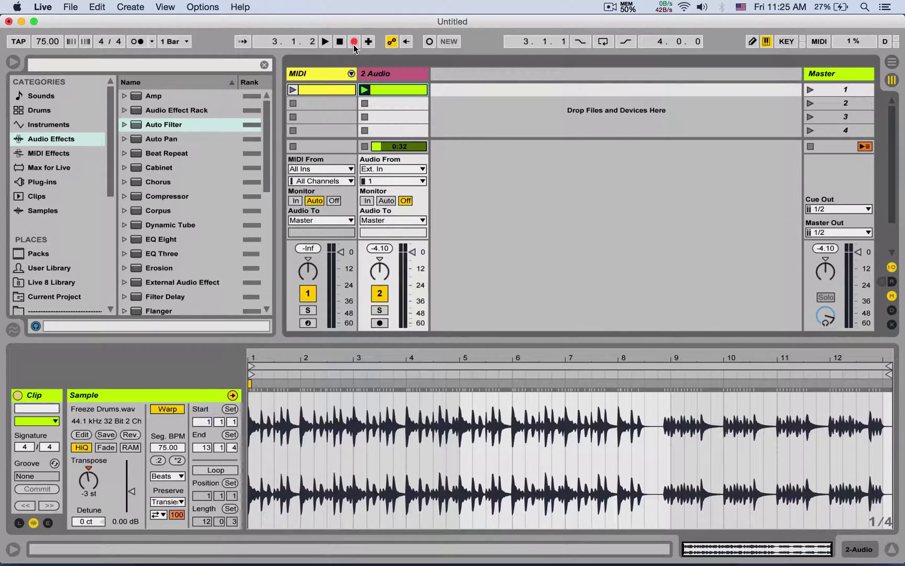
left_click(325, 42)
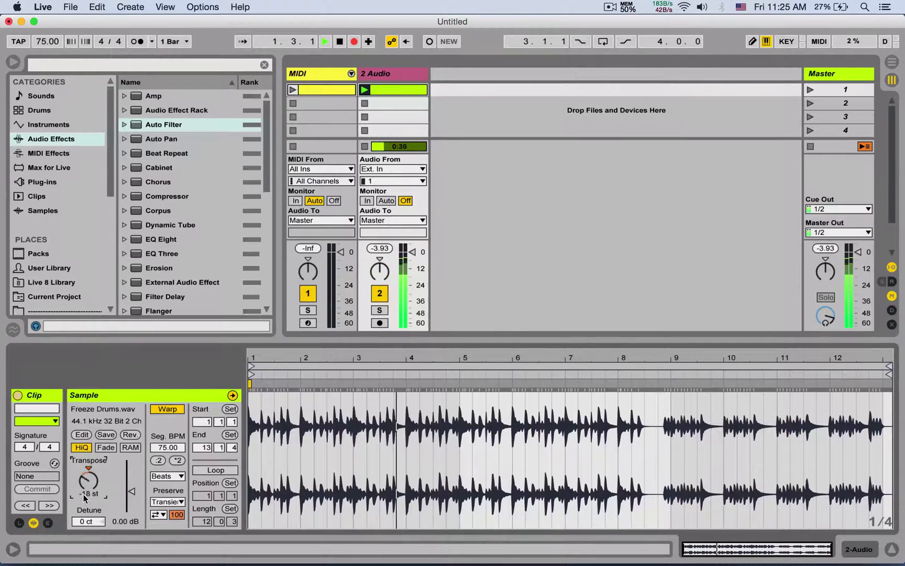
left_click(84, 492)
left_click_drag(83, 492, 85, 479)
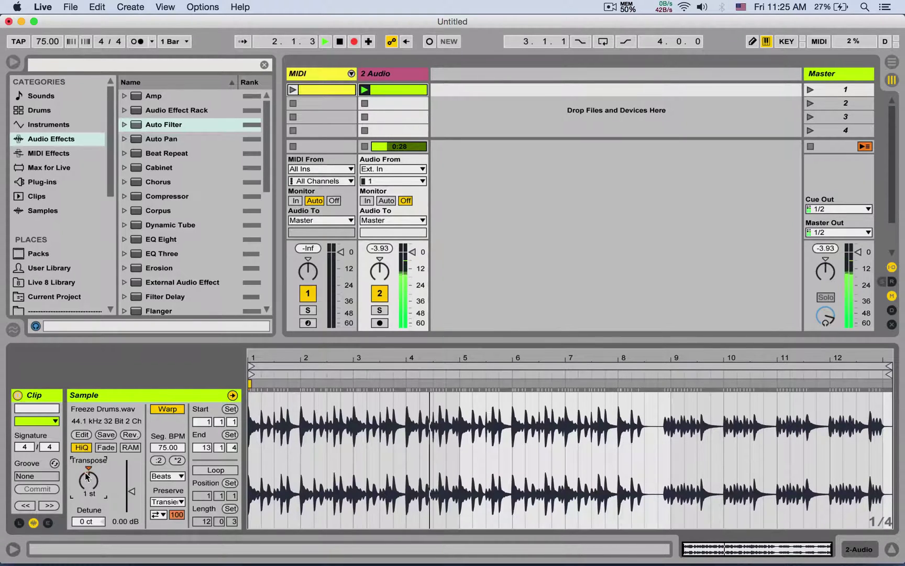
left_click(891, 62)
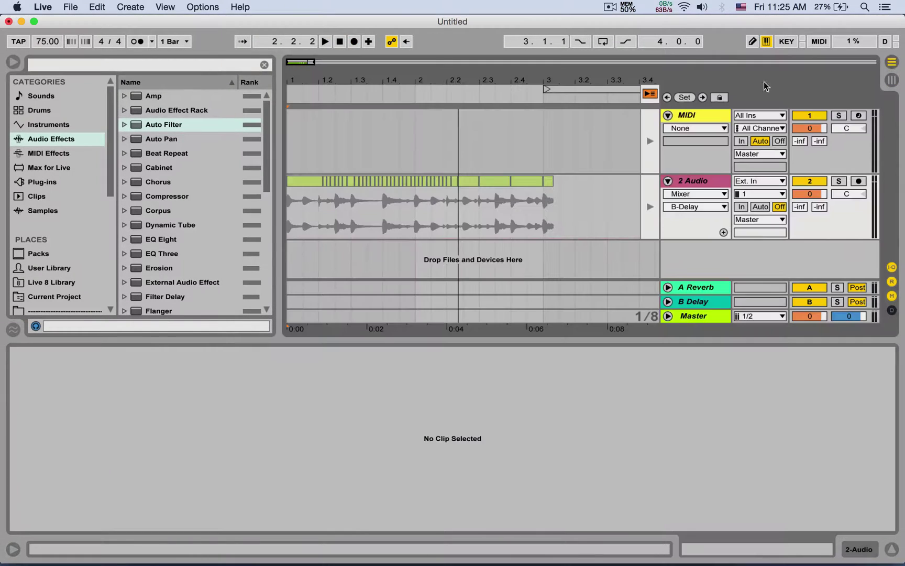
left_click_drag(364, 84, 408, 115)
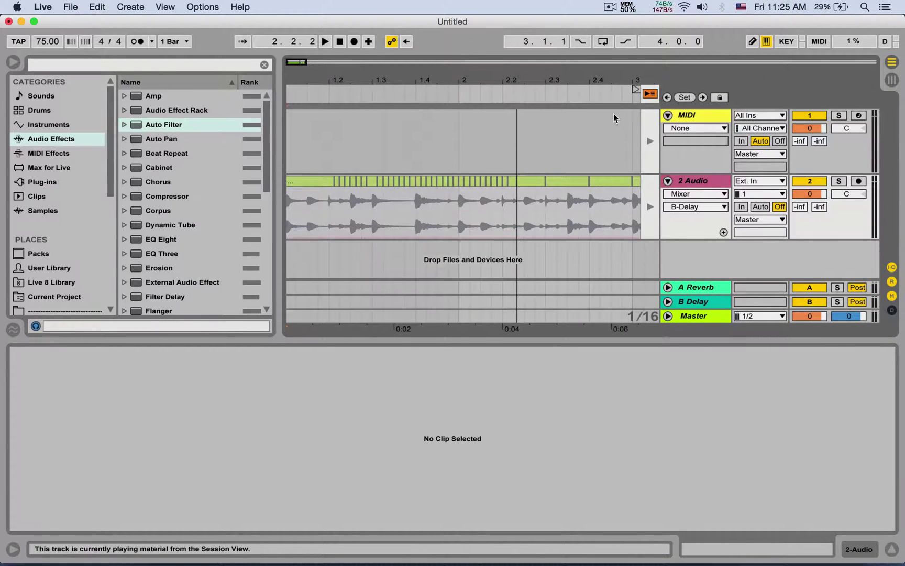
From Session View, switch the Record Session automation preference to Armed Tracks and back to All Tracks.
left_click(892, 79)
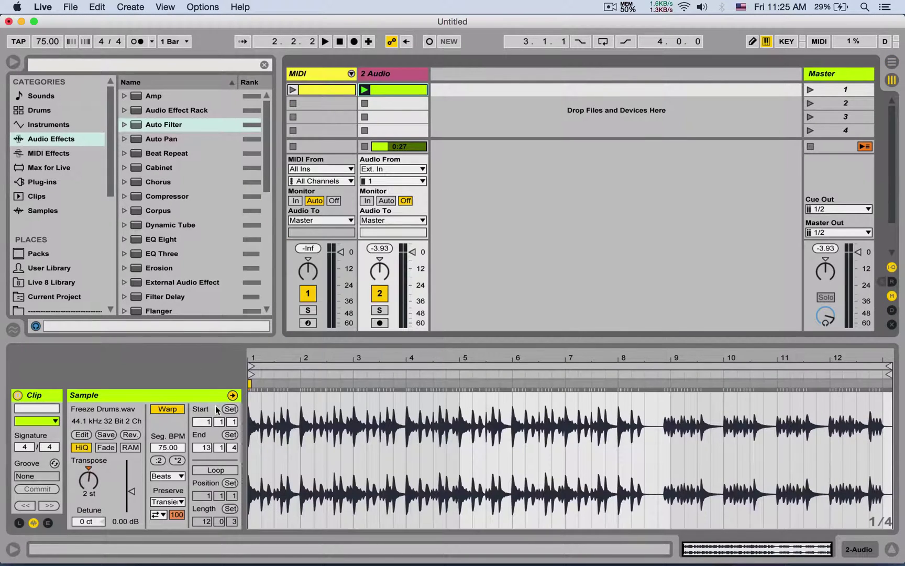
key("super+comma")
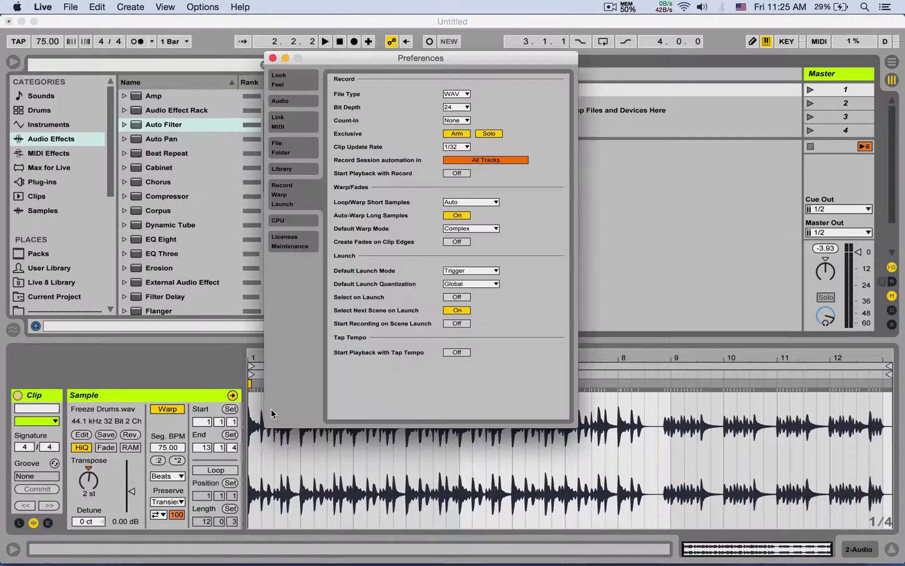
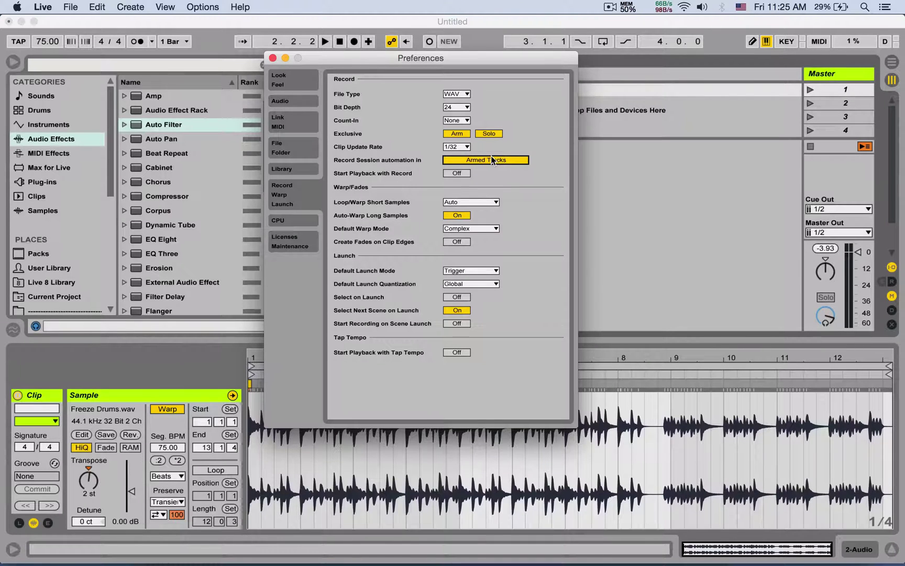
left_click(272, 57)
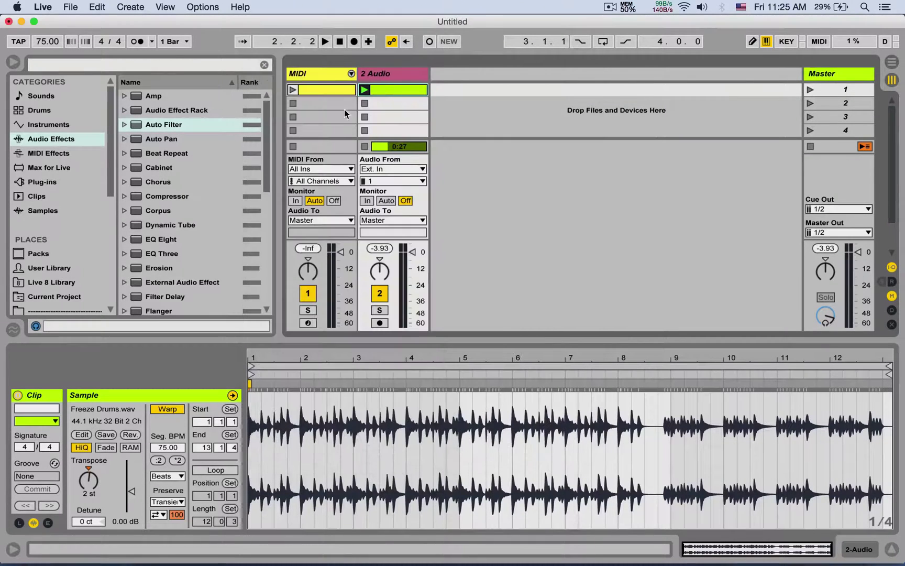
Reset the Freeze Drums clip's transpose to 0 st, and add an Auto Filter to the 2 Audio track.
left_click(844, 546)
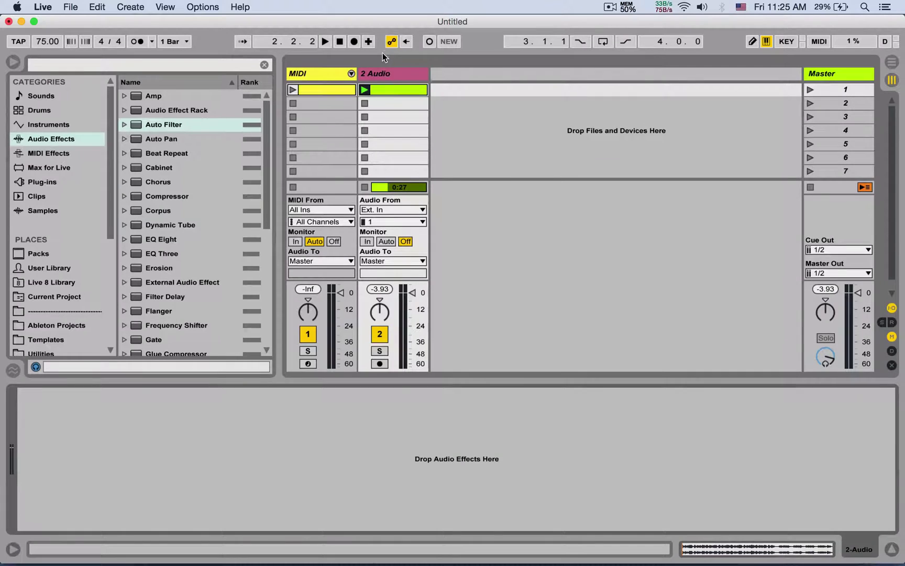
left_click(390, 100)
left_click(399, 89)
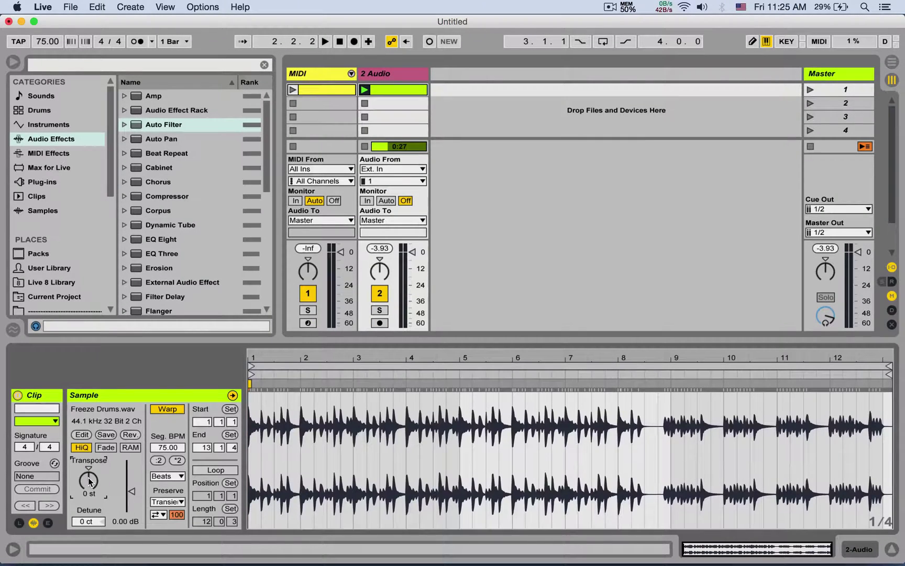
left_click_drag(155, 126, 389, 112)
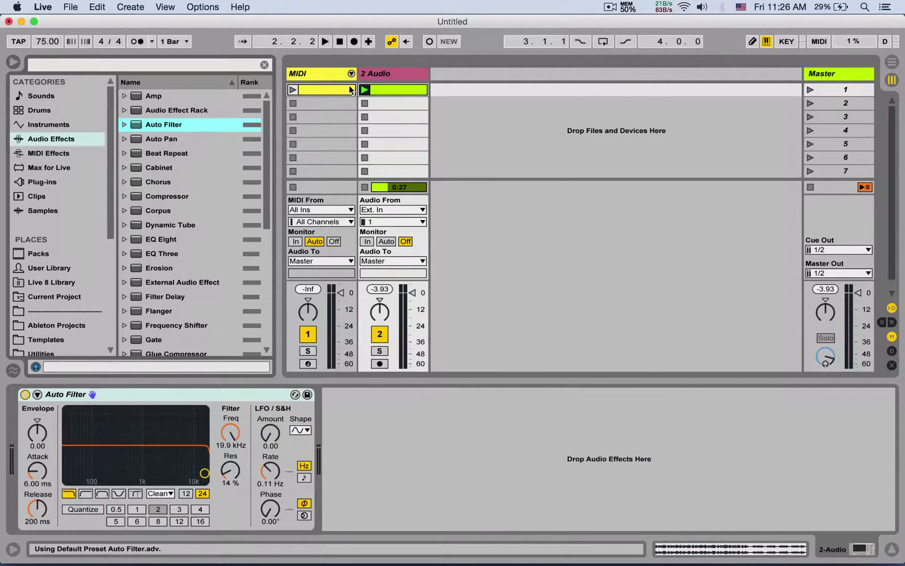
Launch the MIDI track's clip, and review the Record Session automation preference with the 2 Audio track selected.
left_click(323, 73)
left_click(292, 89)
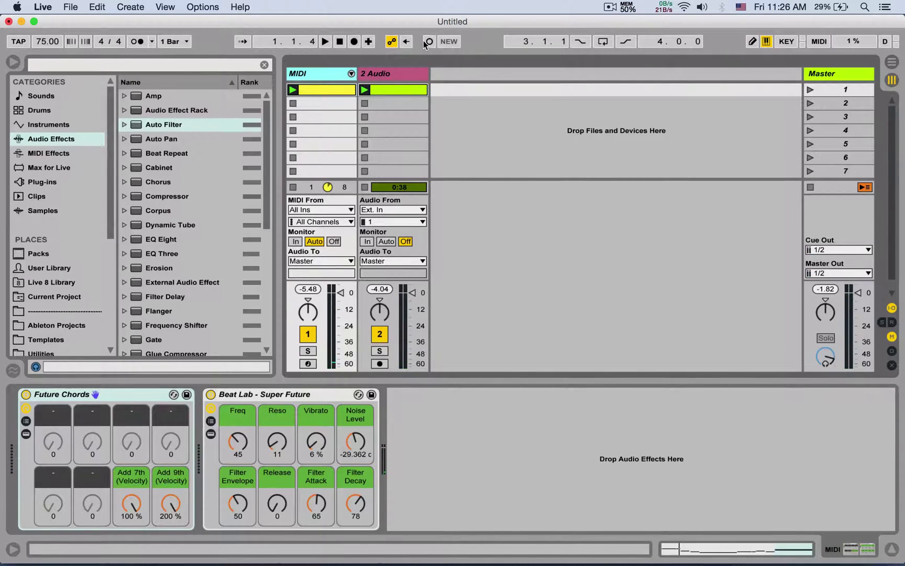
left_click(406, 74)
key("super+comma")
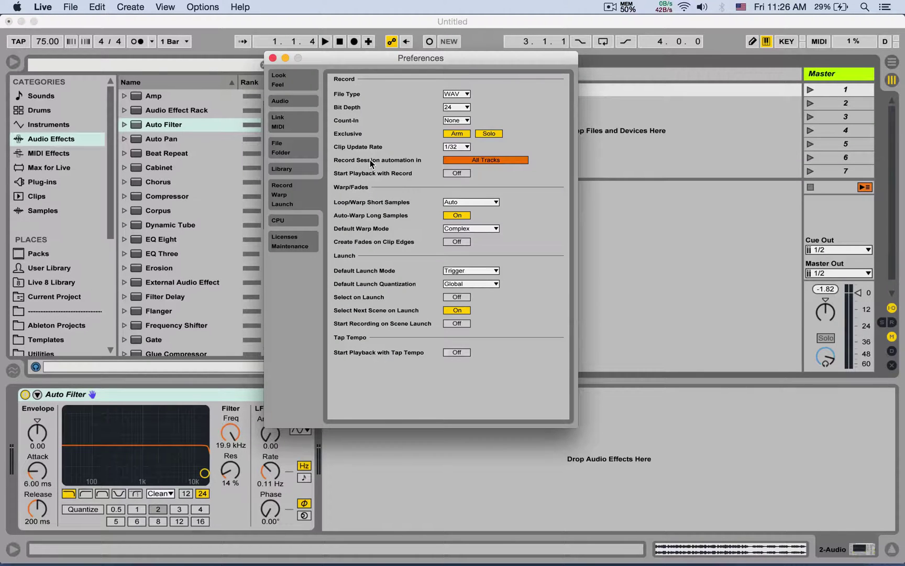
left_click(273, 57)
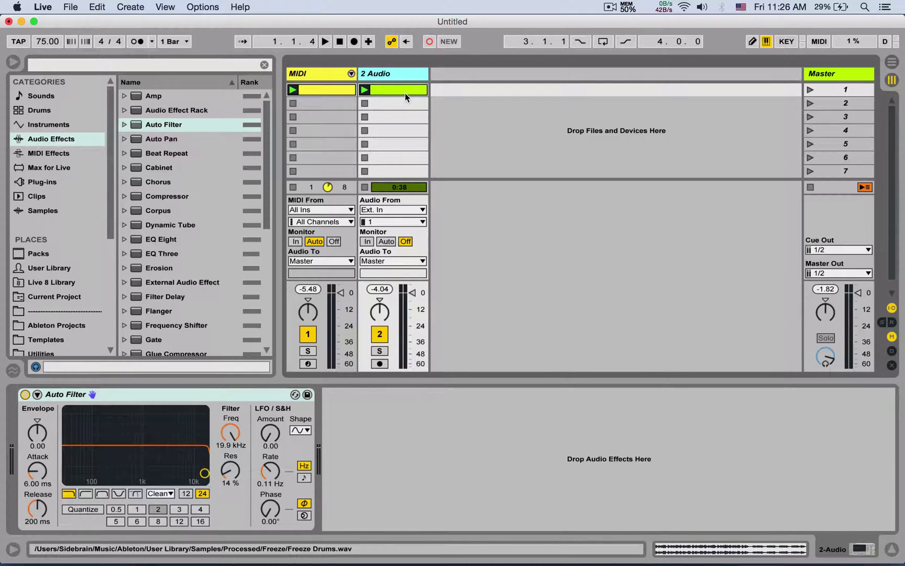
While session recording, sweep 2 Audio's Auto Filter to about 6.46 kHz and 33% resonance, and the MIDI track's Freq macro to about 39.
key("space")
left_click_drag(155, 473, 181, 419)
left_click(321, 73)
mouse_move(242, 425)
left_mouse_down()
mouse_move(244, 378)
mouse_move(234, 437)
left_mouse_up()
key("space")
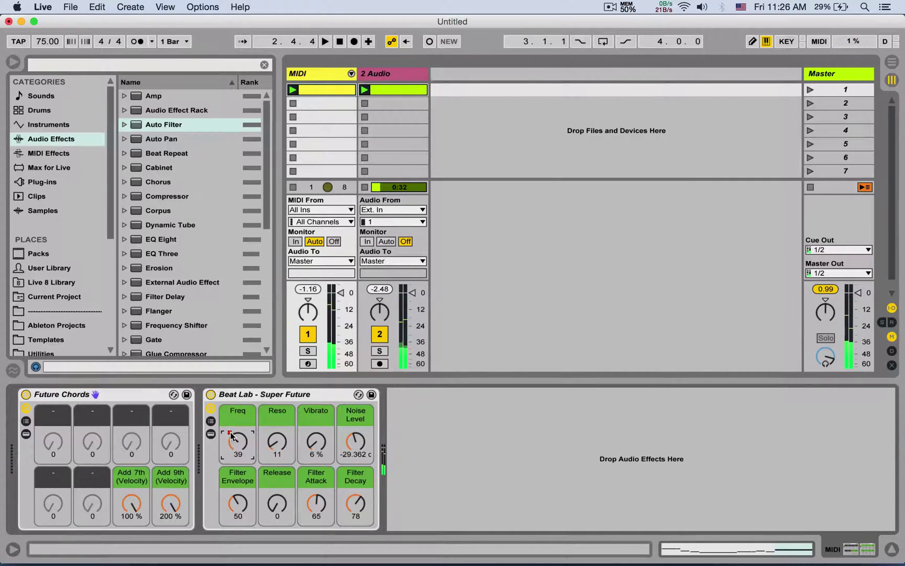
Examine the Auto Filter frequency automation recorded in the Freeze Drums clip's envelope, and return to the track's devices.
left_click(396, 71)
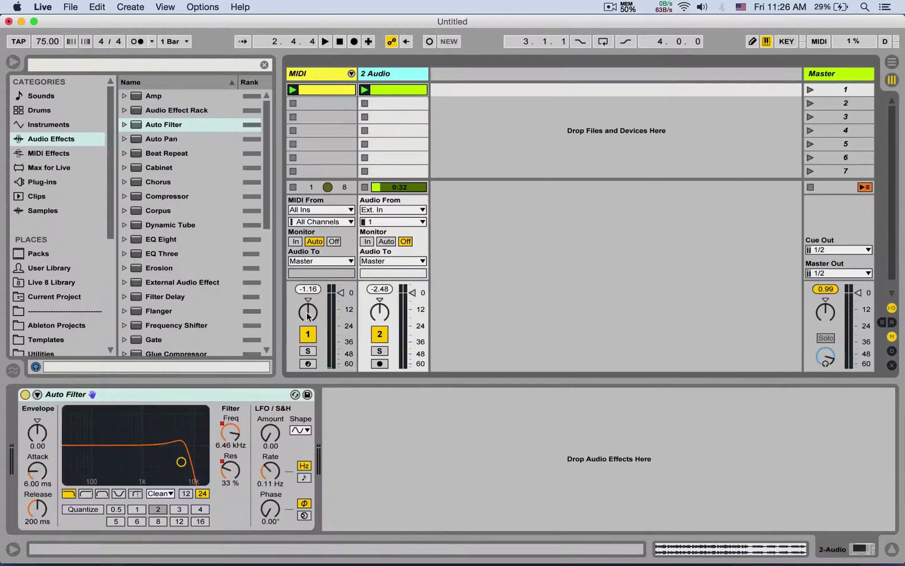
right_click(230, 432)
left_click(238, 435)
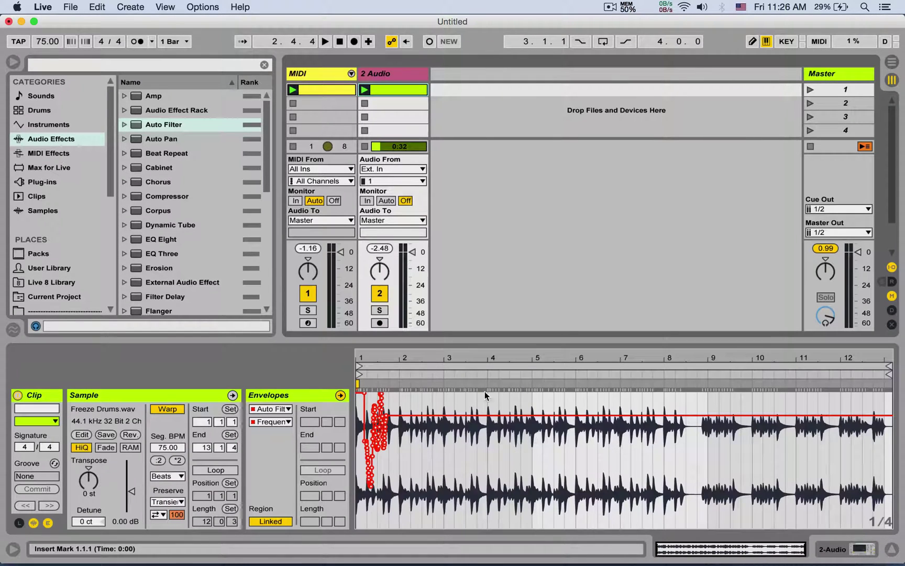
left_click(854, 549)
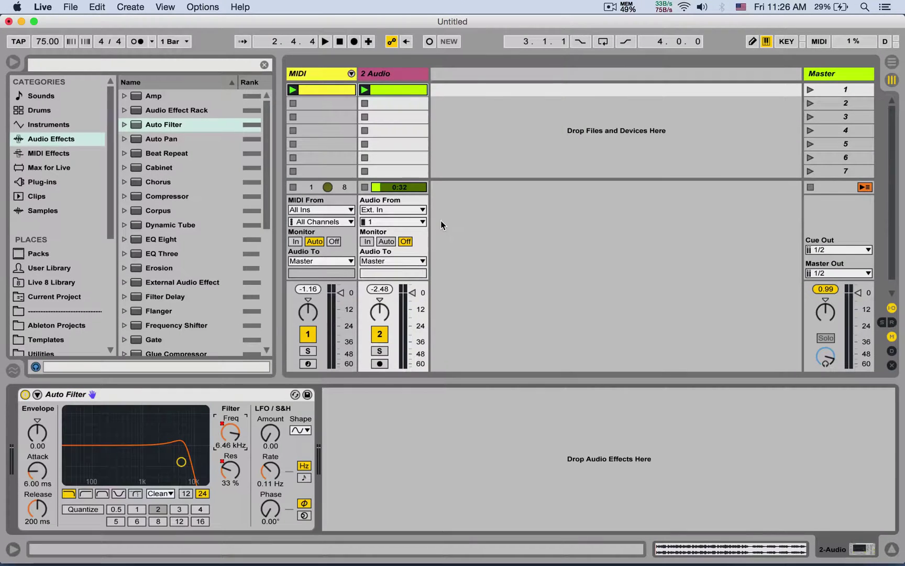
Set the Record Session automation preference to Armed Tracks, and arm the MIDI track.
key("super+comma")
left_click(462, 160)
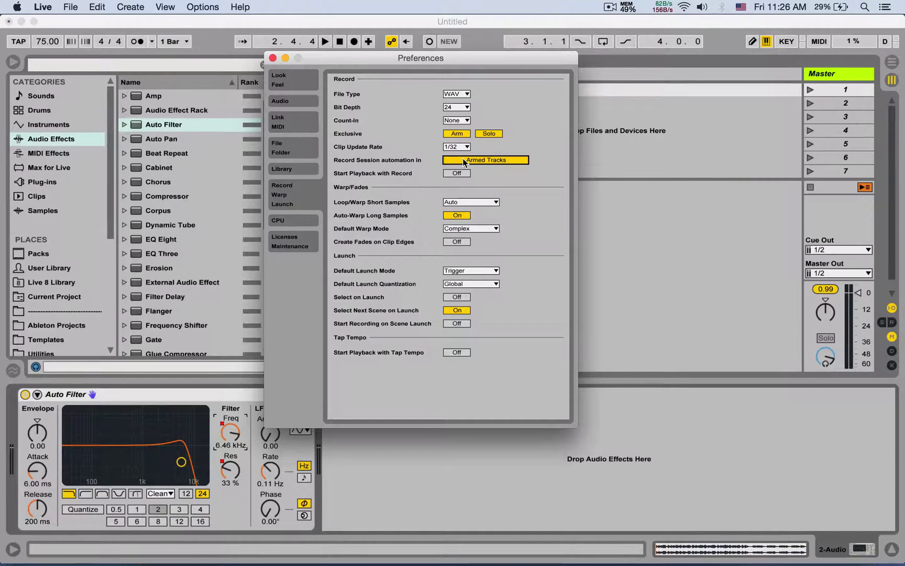
left_click(273, 58)
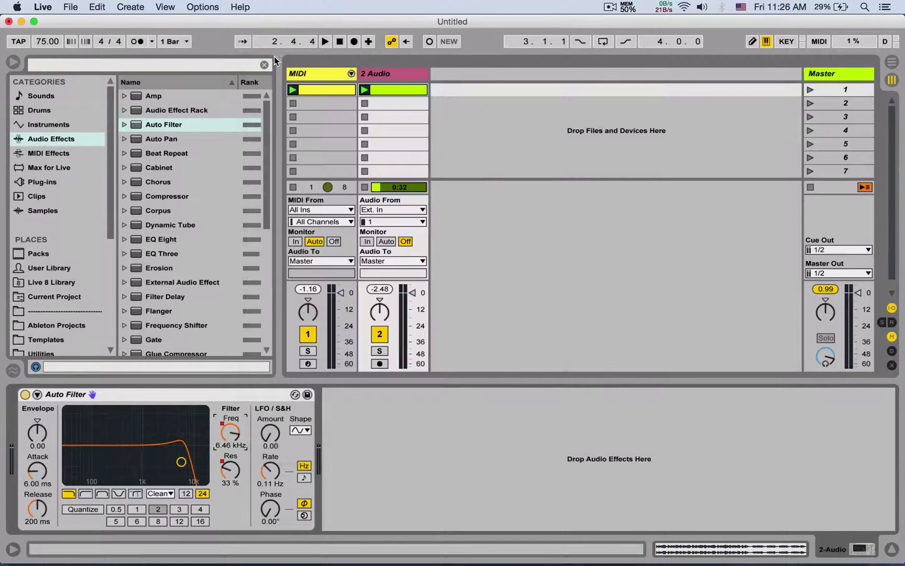
left_click(308, 363)
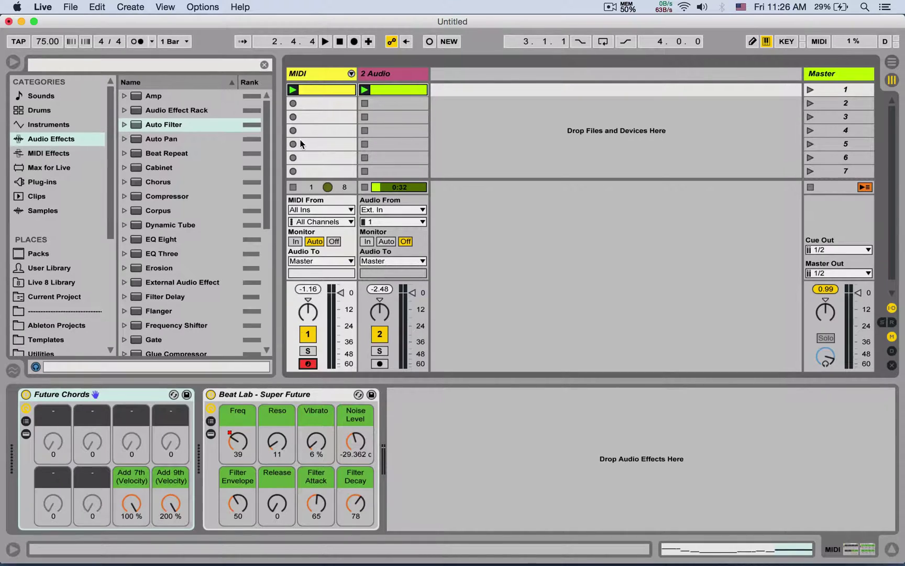
Set Record Session automation to All Tracks, and turn on Start Playback with Record.
key("super+comma")
left_click(467, 160)
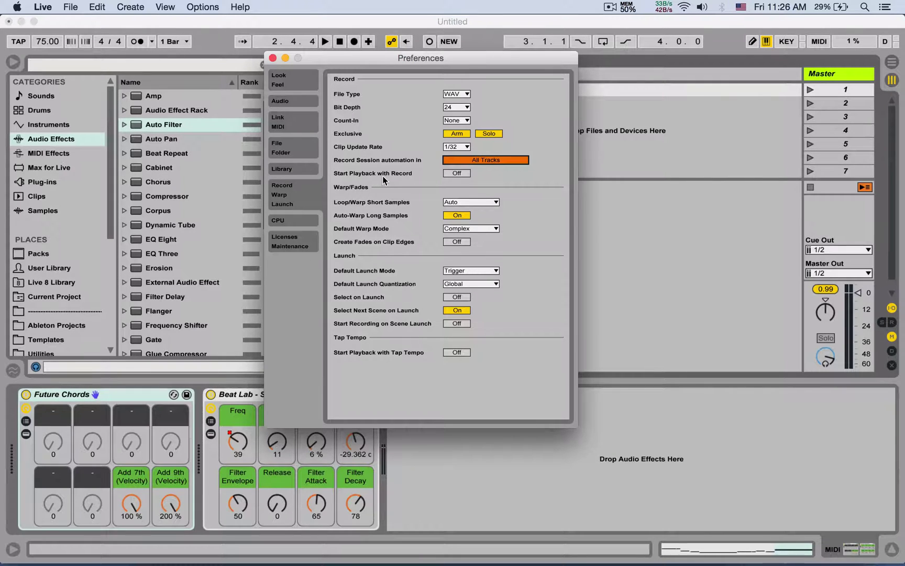
left_click(455, 175)
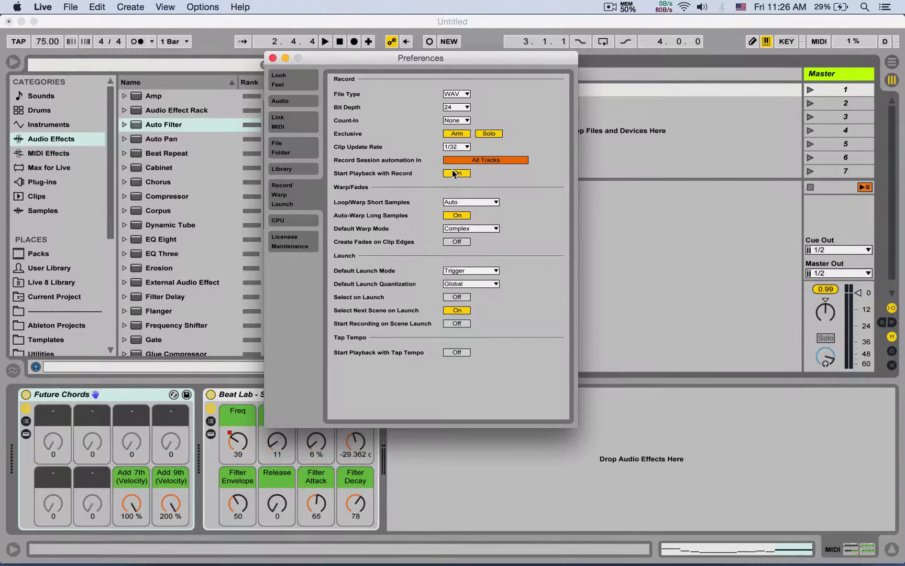
left_click(272, 58)
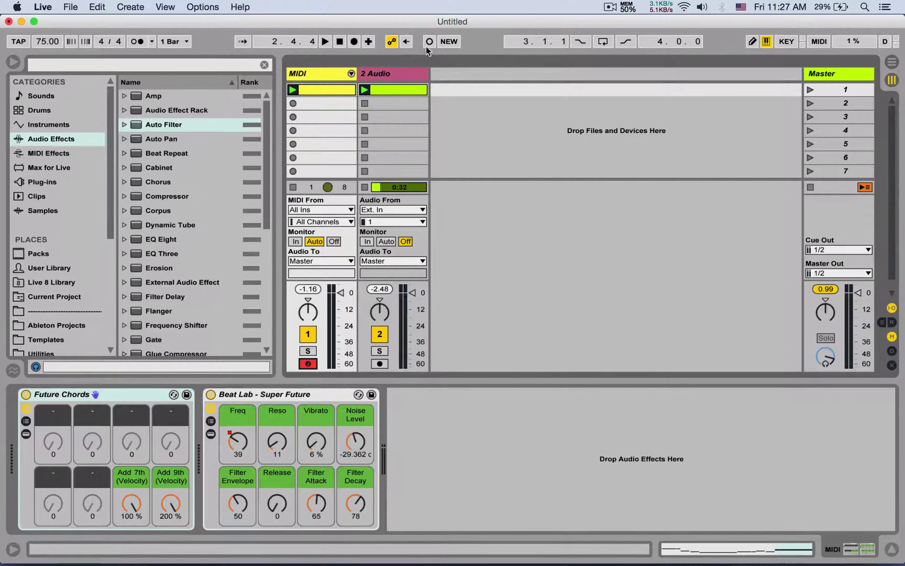
Test arrangement and session recording, set the metronome count-in to 1 Bar, and start arrangement recording again.
left_click(355, 42)
key("space")
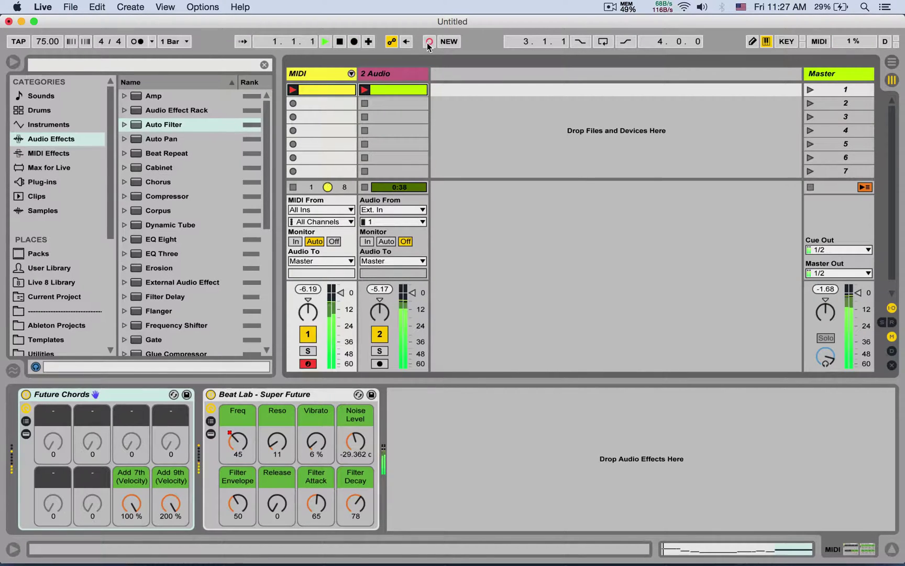
left_click(152, 41)
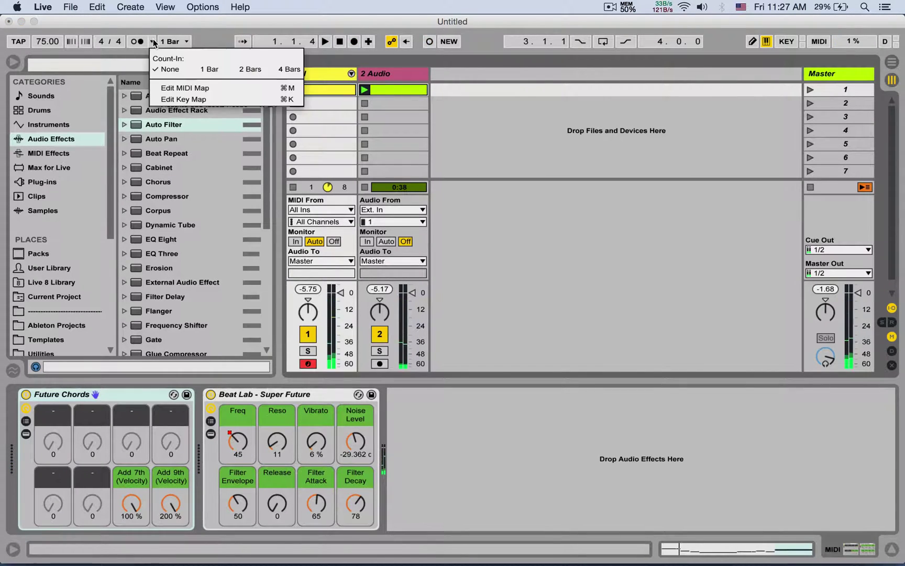
left_click(203, 67)
left_click(350, 42)
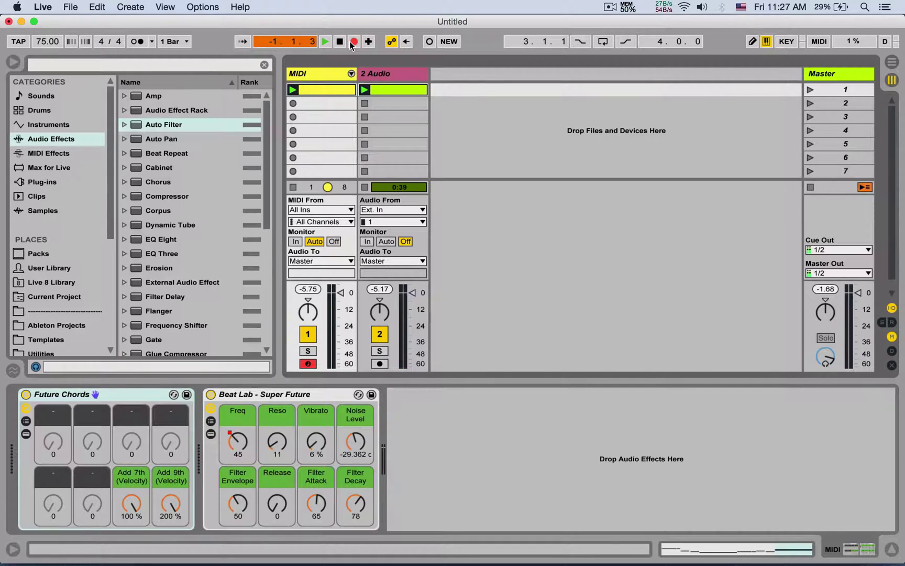
Turn off Start Playback with Record, and test the arrangement and session record functions again.
key("super+comma")
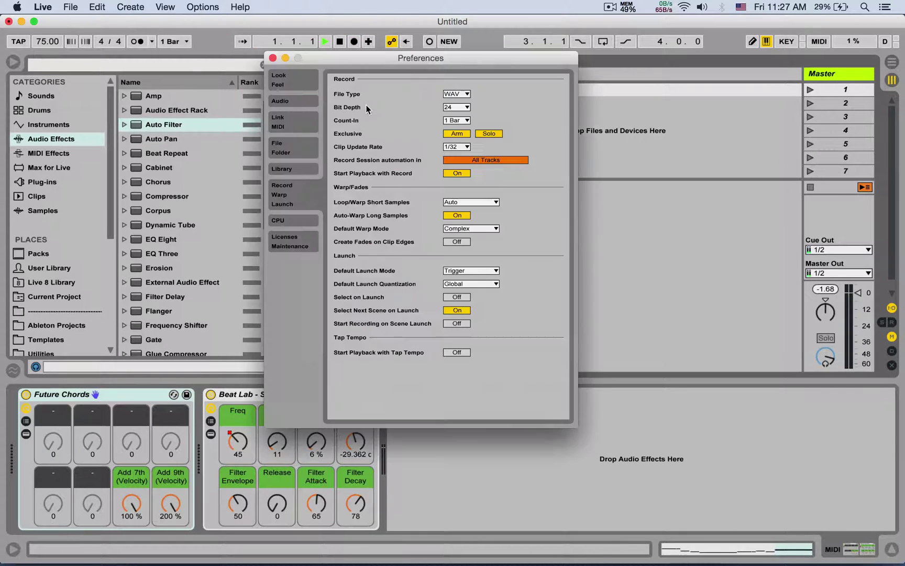
left_click(272, 57)
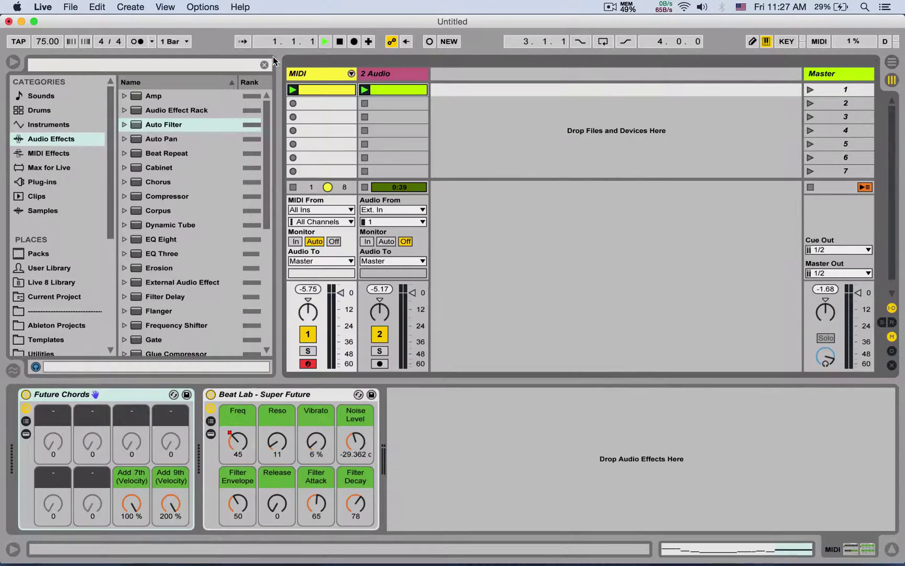
left_click(354, 42)
left_click(429, 41)
Review the Loop/Warp Short Samples options in the preferences, keeping Auto.
key("super+comma")
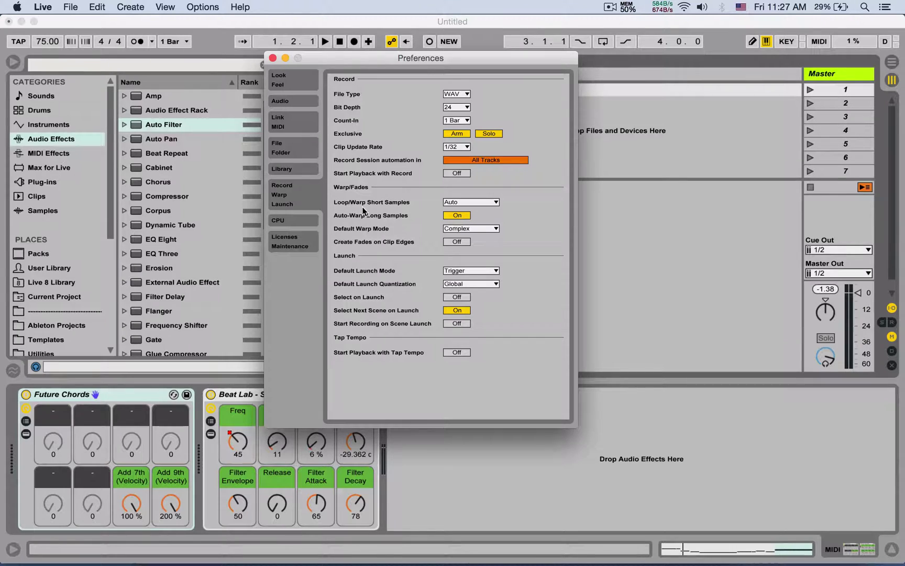
left_click(474, 200)
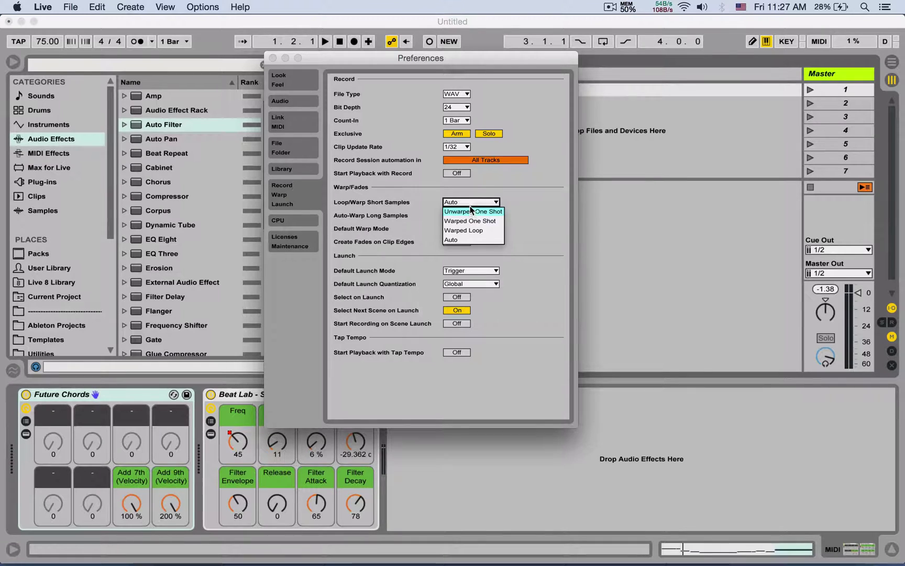
left_click(462, 191)
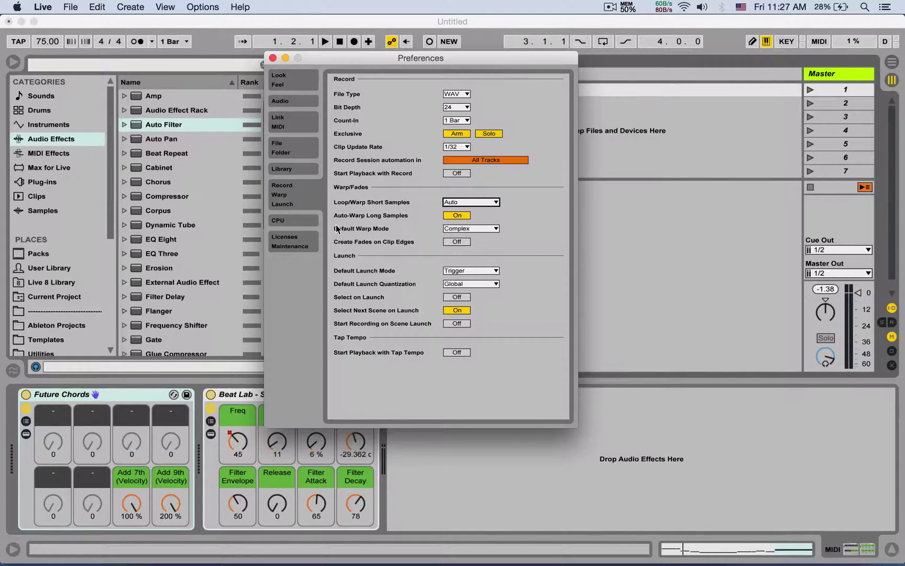
Switch Auto-Warp Long Samples off and back on, and close the preferences.
left_click(455, 216)
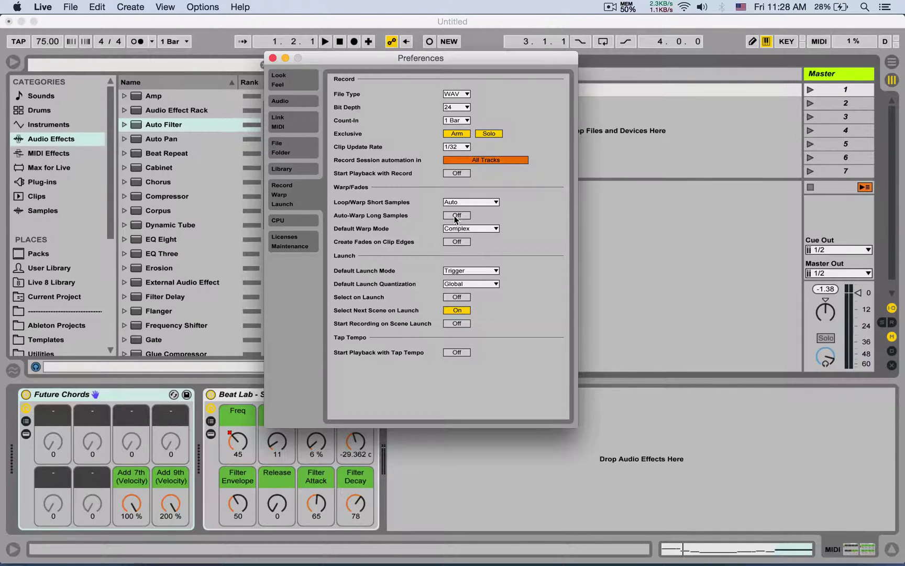
left_click(455, 216)
left_click(272, 58)
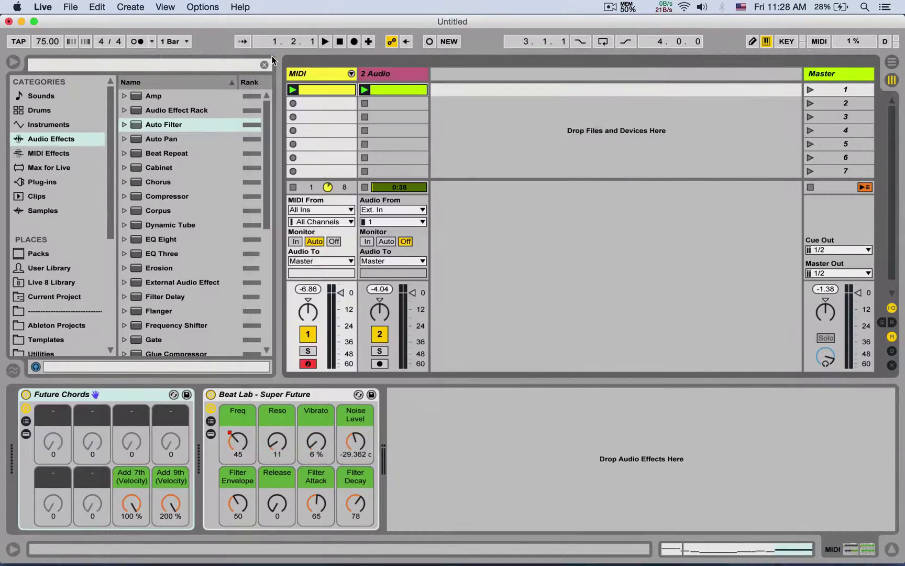
Load the COTS-Drums.aif sample into the third clip slot of 2 Audio, and hide the envelope settings in its clip view.
left_click(50, 210)
left_click_drag(163, 153, 396, 119)
double_click(395, 118)
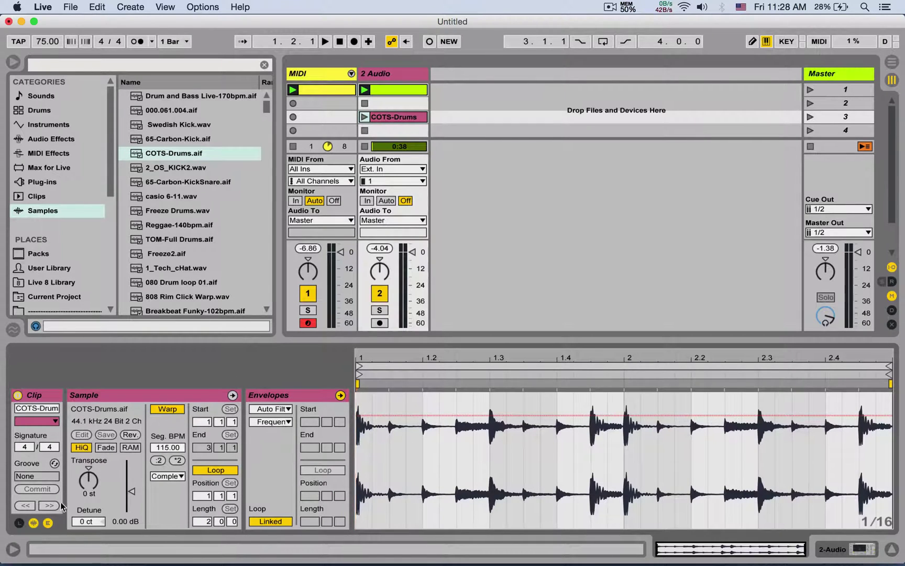
left_click(48, 522)
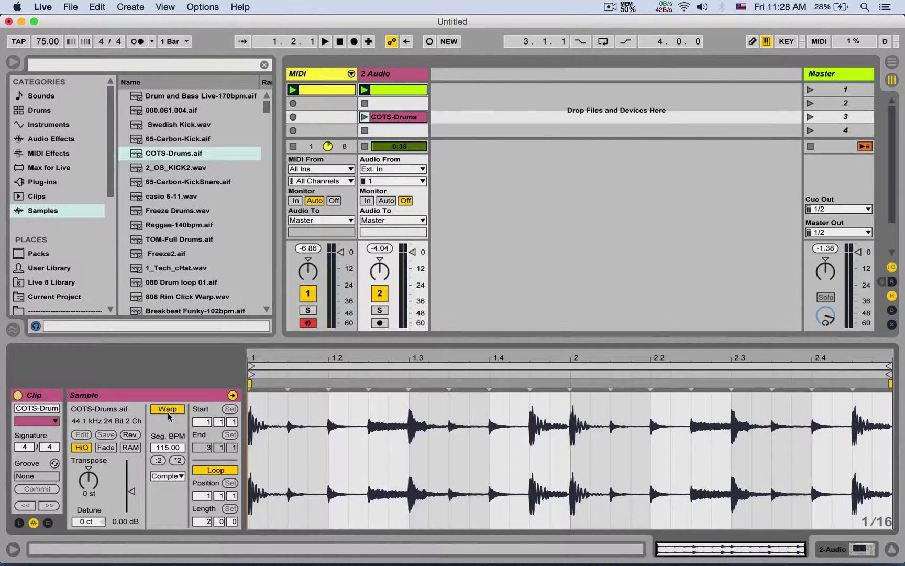
Review the warp modes available for the COTS-Drums clip, keeping Complex.
left_click(172, 476)
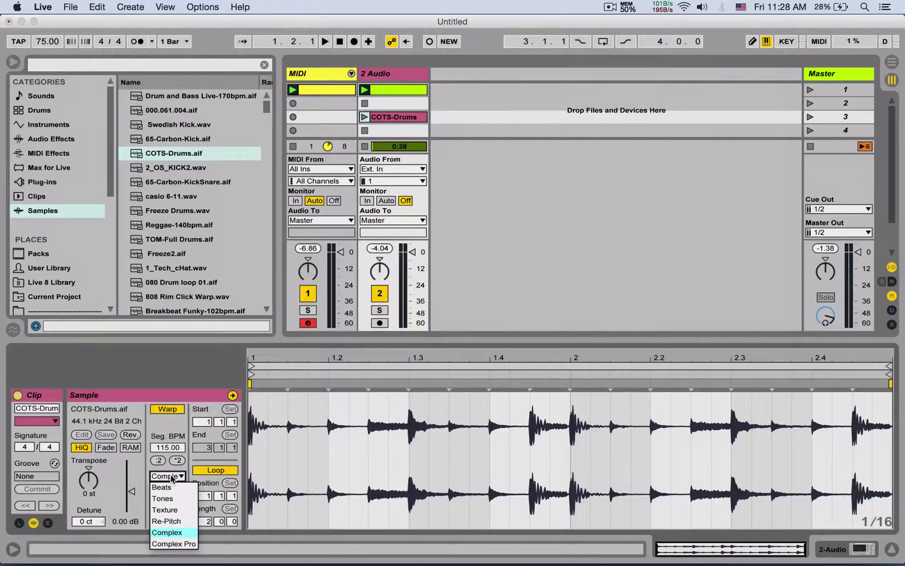
left_click(170, 532)
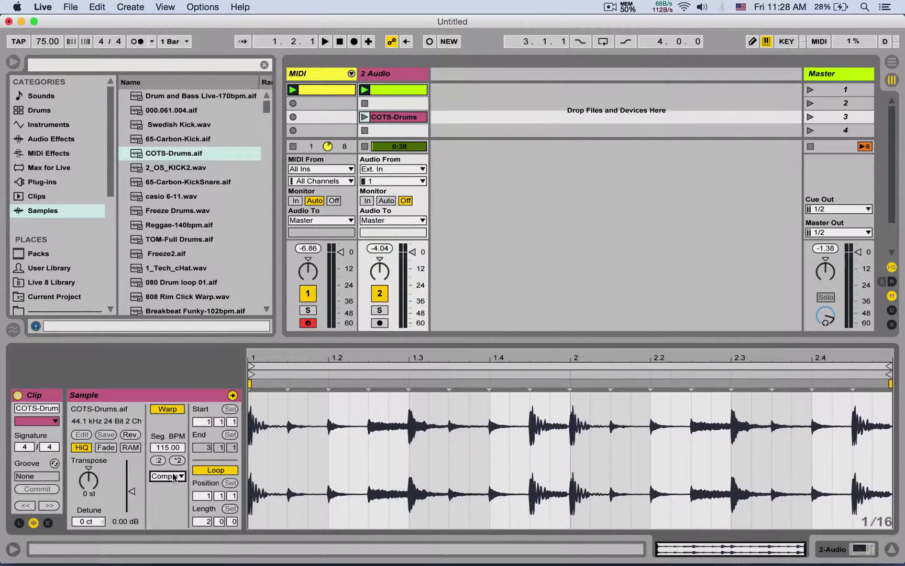
left_click(174, 477)
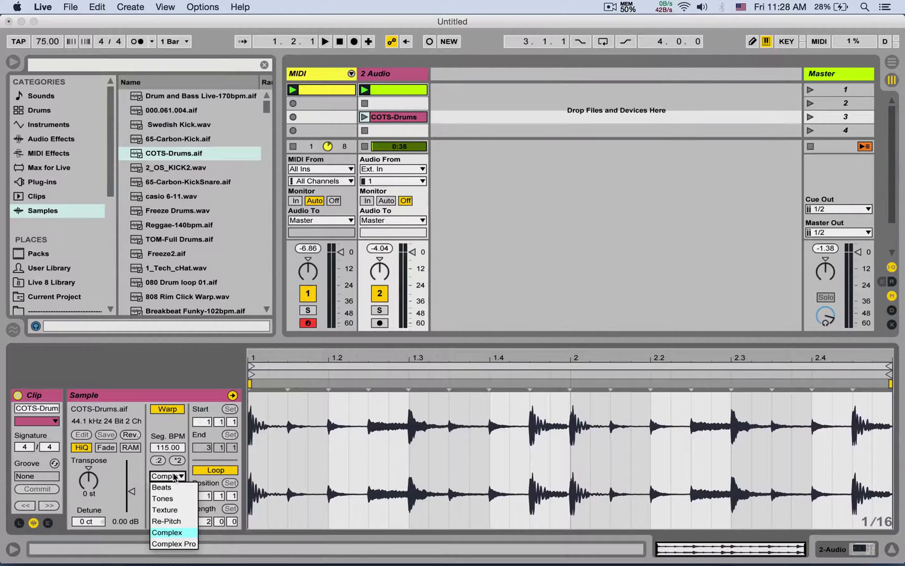
key("Escape")
Switch the Default Warp Mode preference to Beats and back to Complex.
key("super+comma")
left_click(479, 228)
left_click(474, 237)
left_click(474, 227)
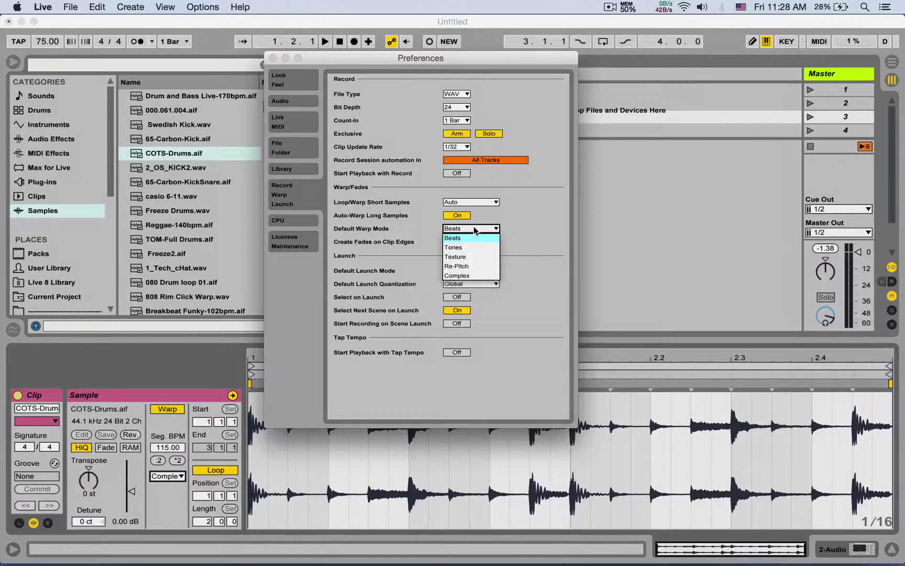
left_click(456, 275)
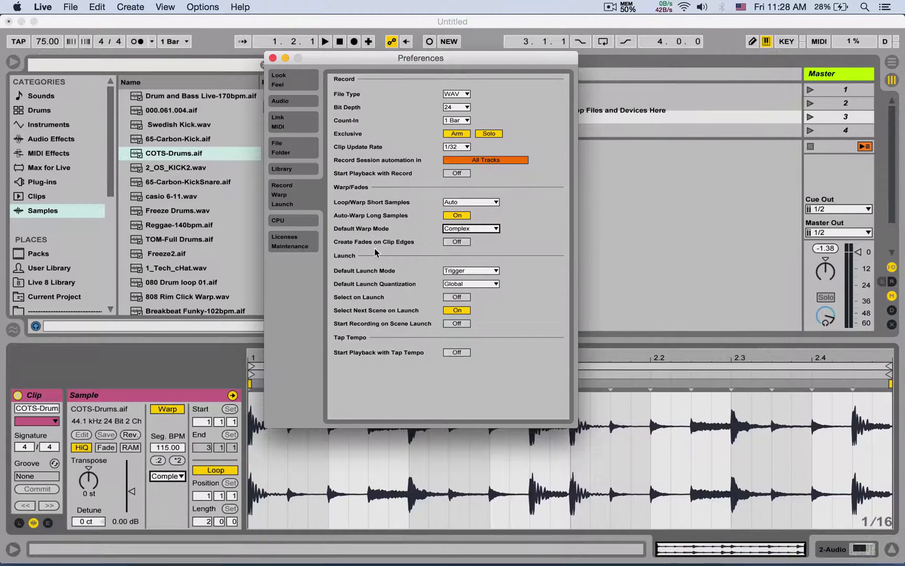
Turn on Create Fades on Clip Edges, and slightly lengthen the fade-in of 2 Audio's green arrangement clip at bar 3.
left_click(456, 242)
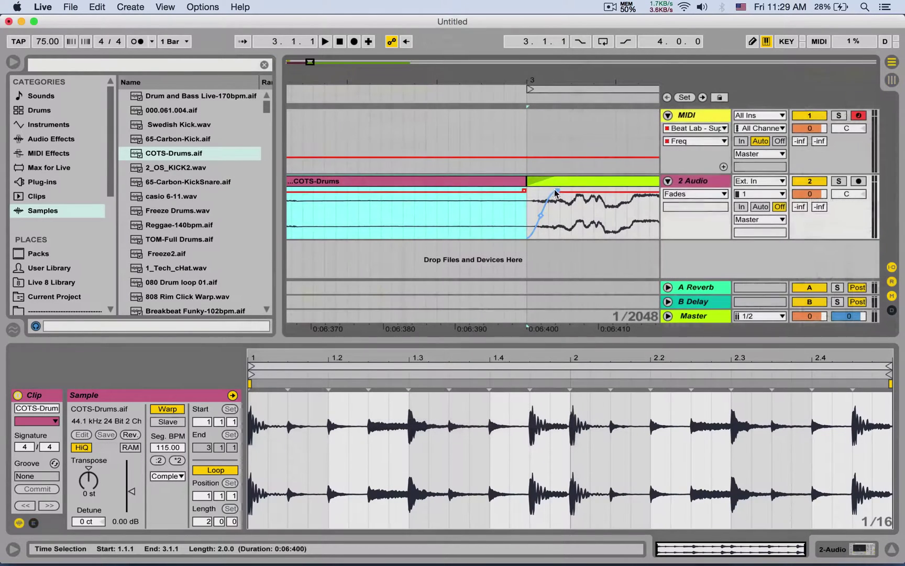
left_click_drag(556, 192, 561, 191)
left_click_drag(544, 81, 474, 4)
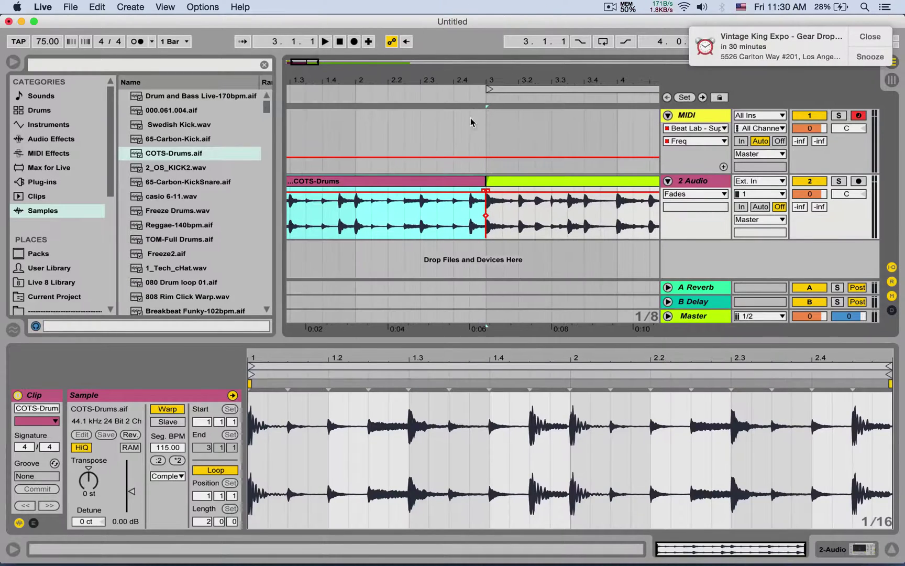
left_click(869, 36)
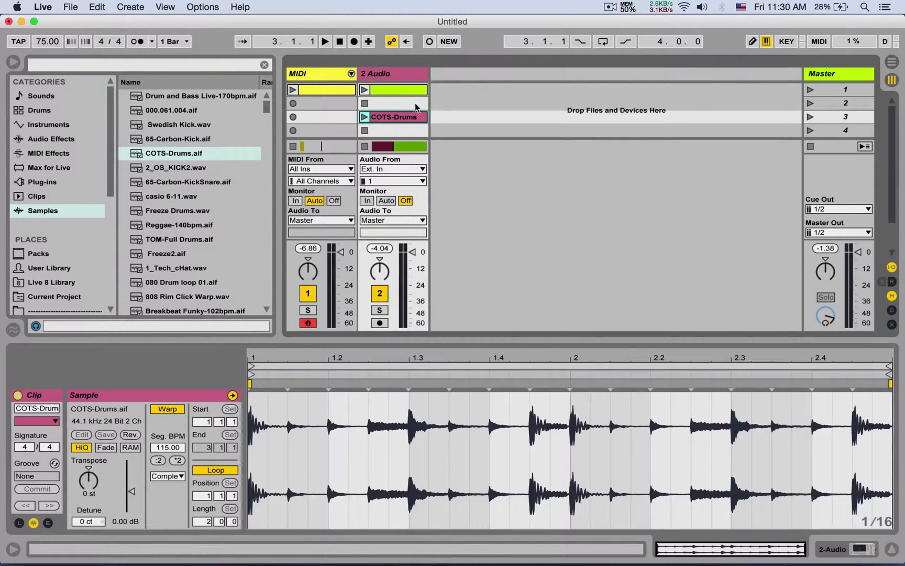
Open the Freeze Drums clip's settings, and load TOM-Full Drums.aif into the second clip slot of 2 Audio to check its Fade option.
left_click(396, 77)
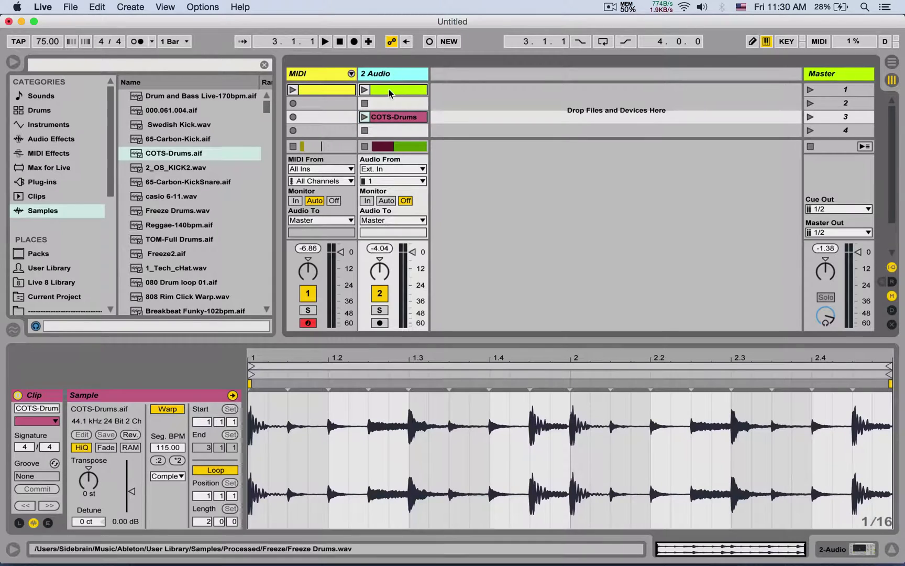
left_click(389, 89)
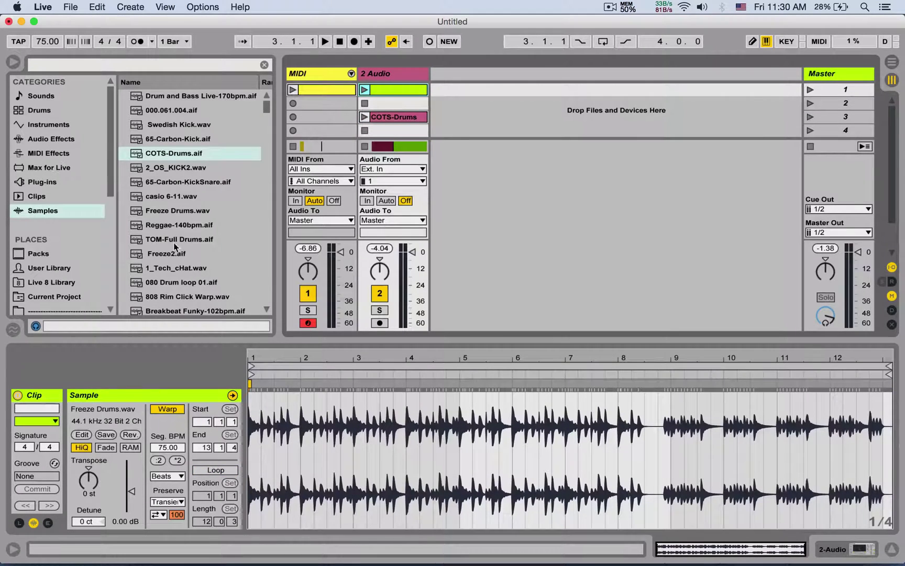
left_click_drag(178, 240, 388, 100)
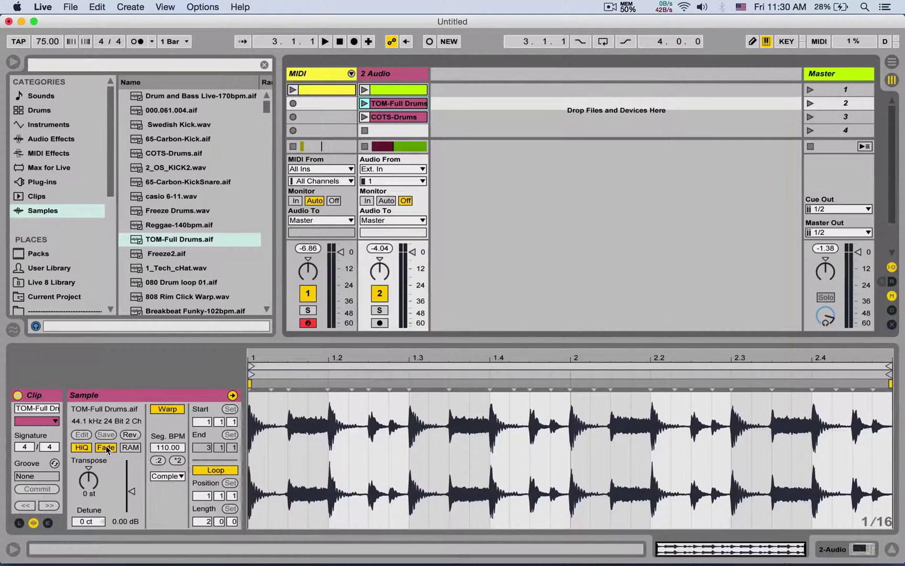
Examine the clips and their edge fades on the 2 Audio track in Arrangement View.
left_click(414, 105)
key("Tab")
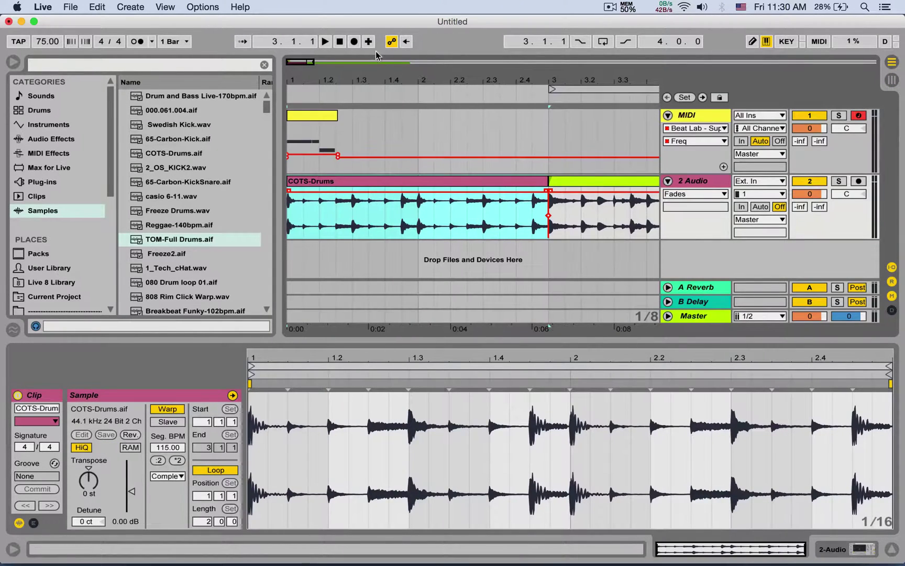
left_click_drag(378, 76, 441, 27)
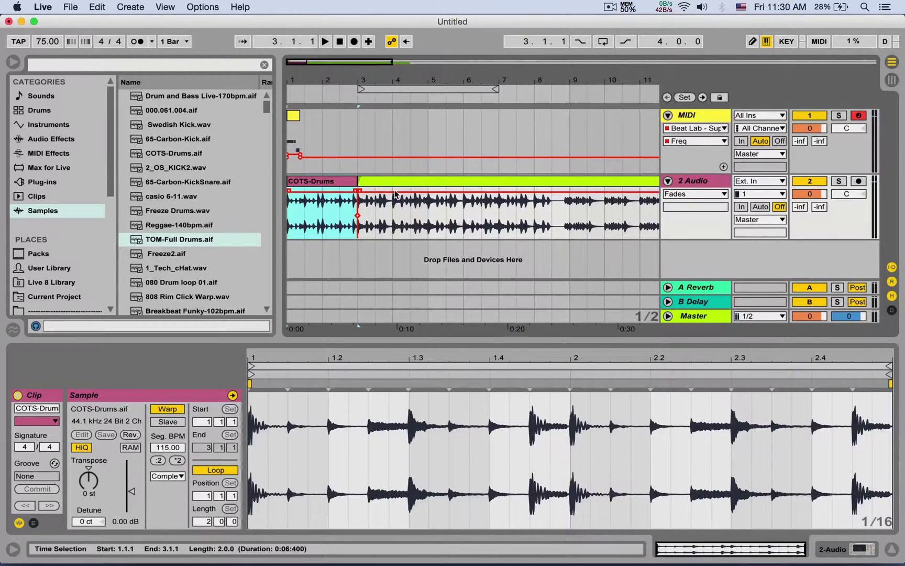
Shorten the COTS-Drums arrangement clip on 2 Audio to end at about 1.1.4, and look over the Launch preferences.
left_click_drag(351, 178, 294, 182)
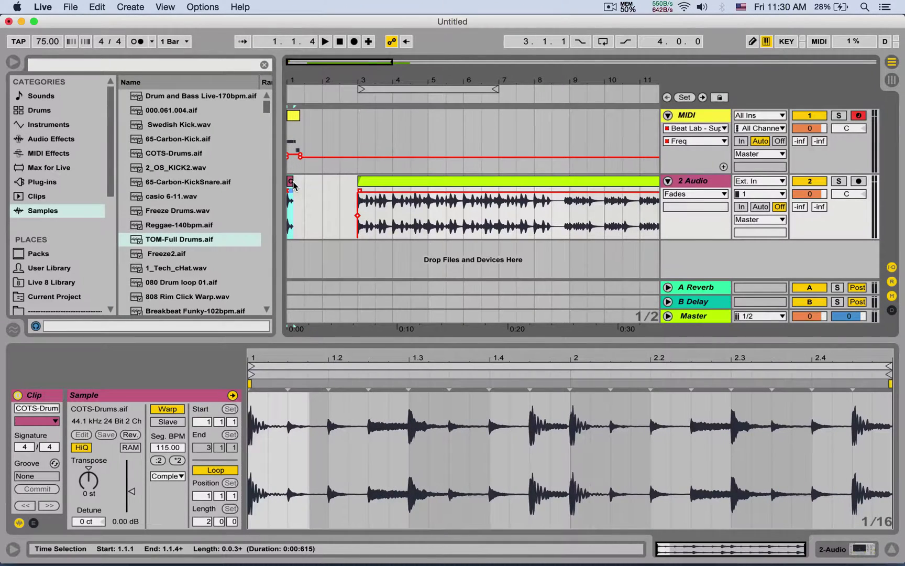
key("super+comma")
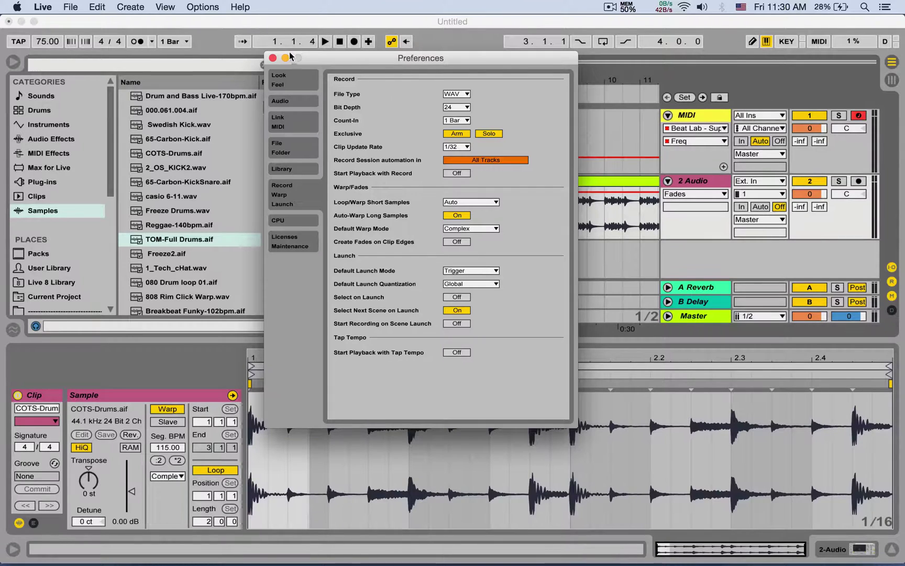
left_click(272, 58)
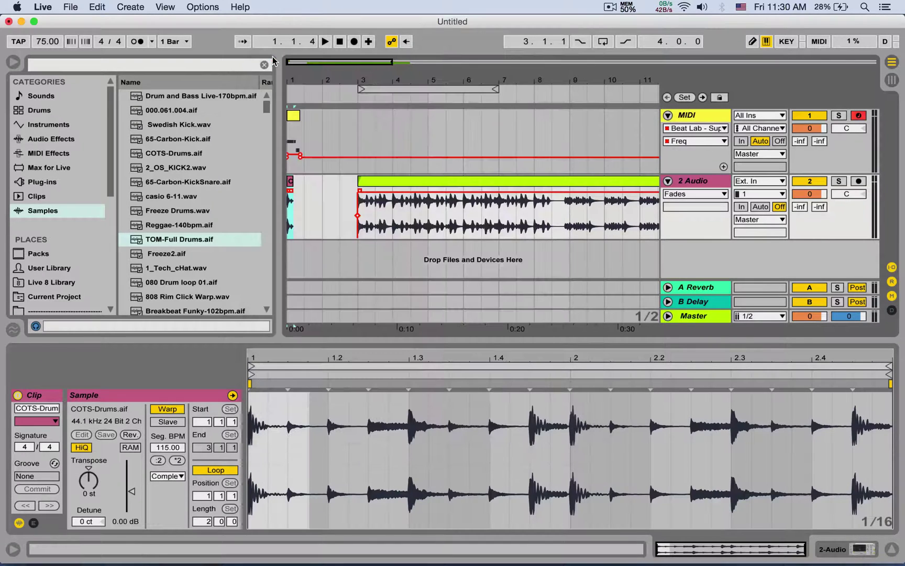
Return to Session View and show the Launch settings of the green Freeze Drums clip on 2 Audio.
left_click(892, 80)
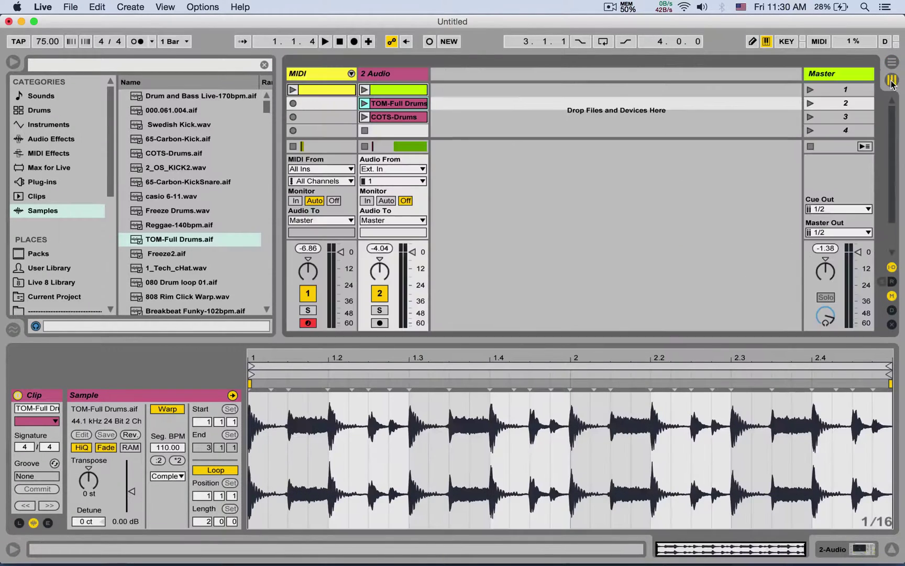
left_click(405, 88)
left_click(364, 90)
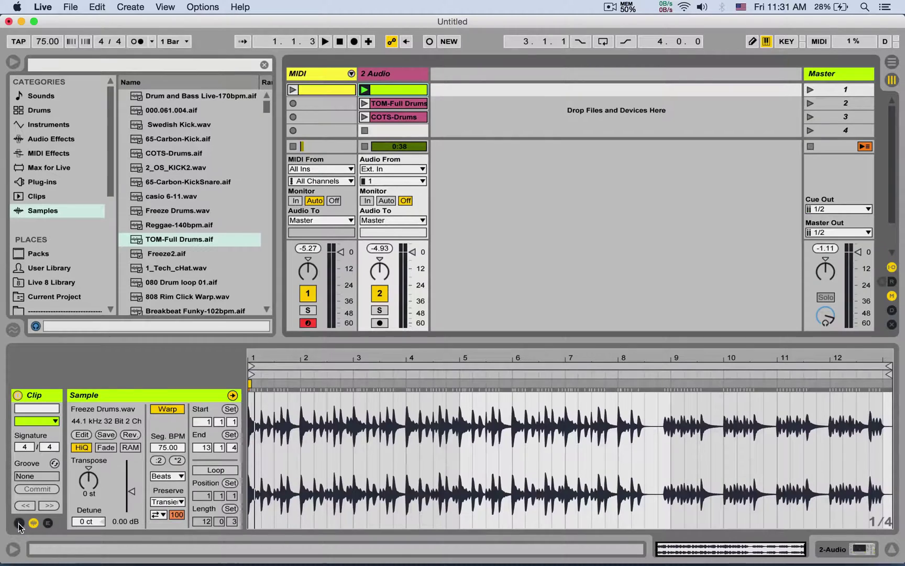
left_click(19, 522)
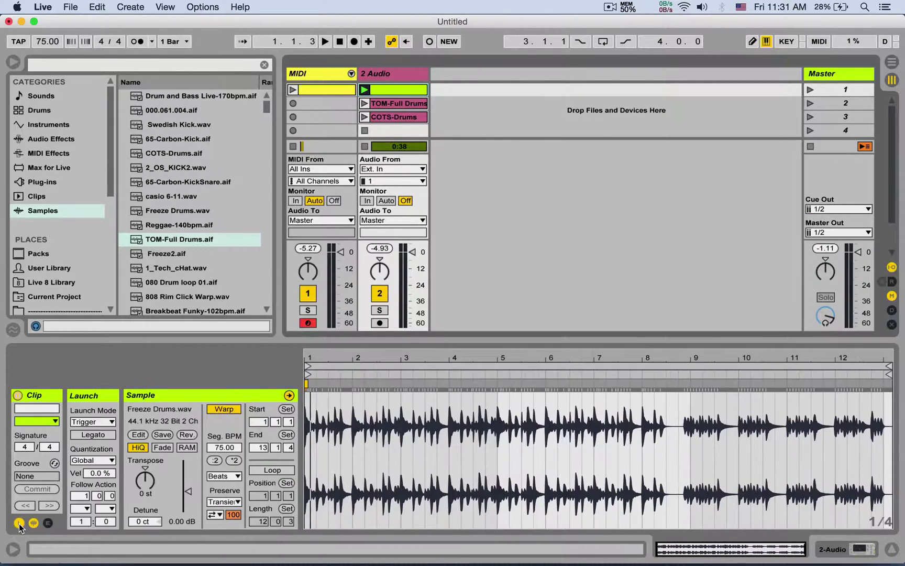
Keep the clip's Launch Mode at Trigger, then launch it to hear the behaviour and stop playback.
left_click(110, 422)
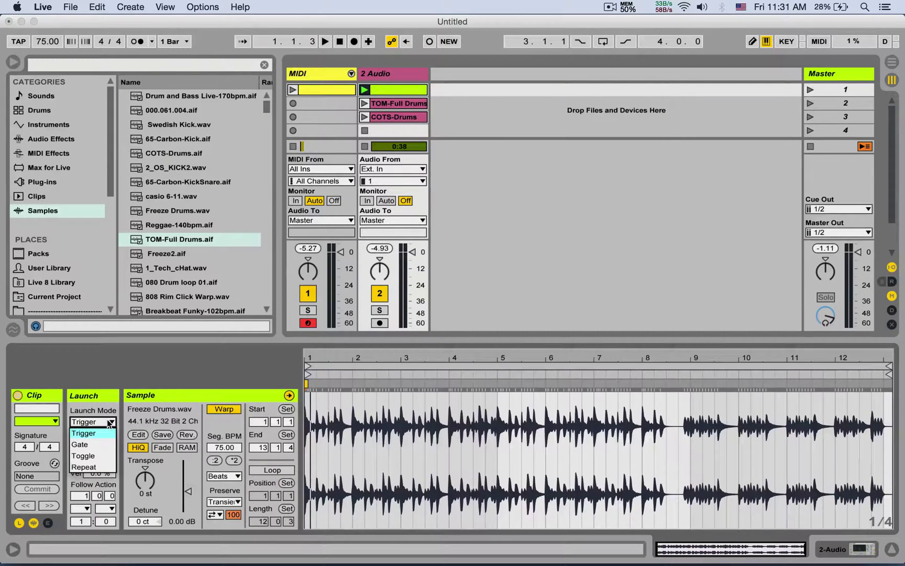
left_click(86, 435)
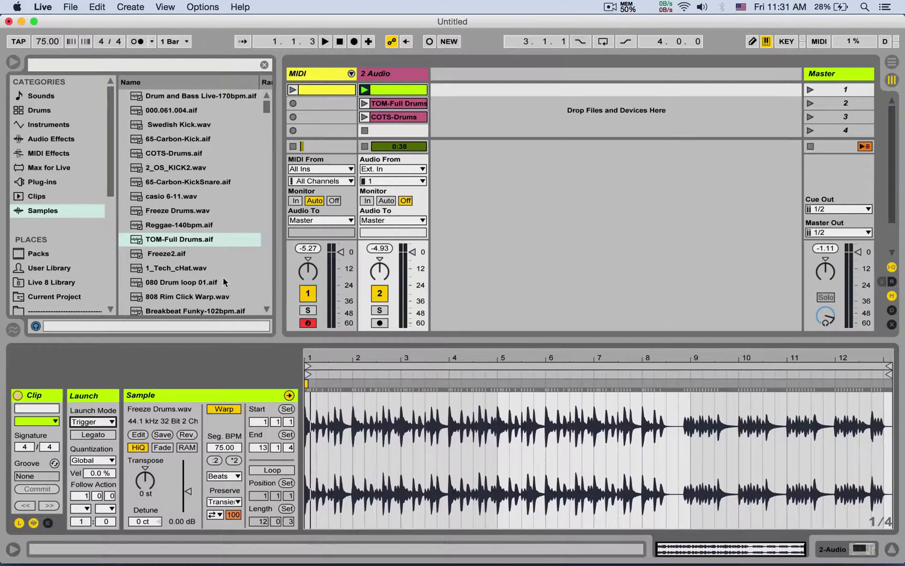
left_click(364, 89)
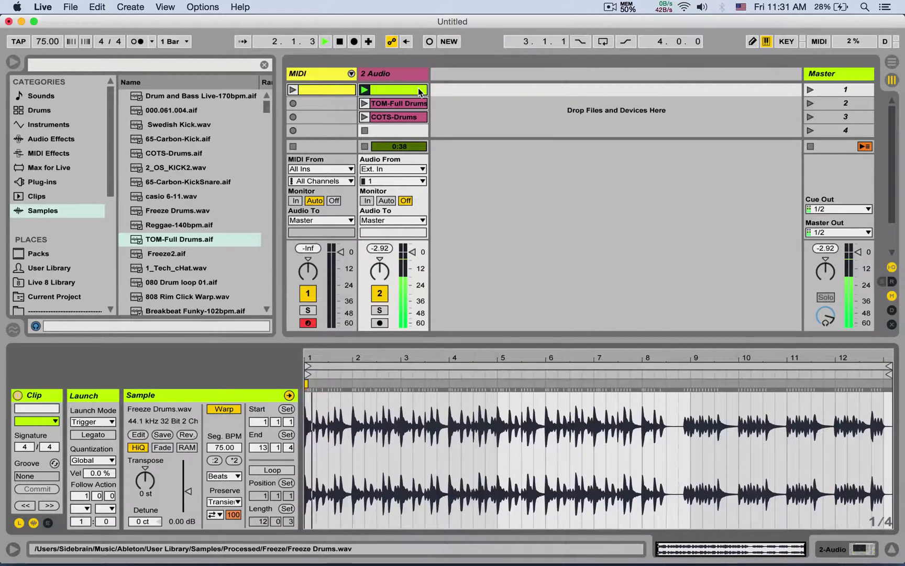
key("space")
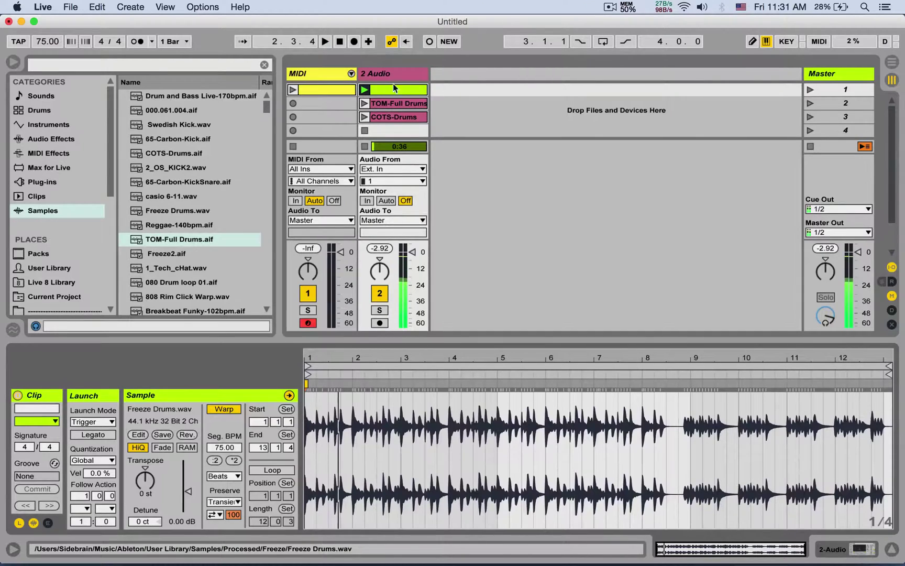
Delete the Auto Filter from the 2 Audio track.
left_click(859, 549)
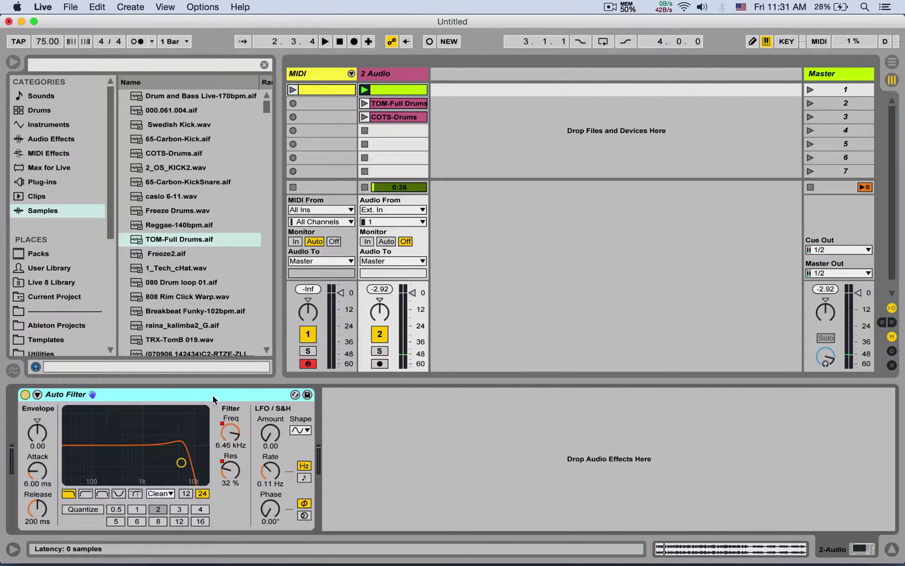
key("Delete")
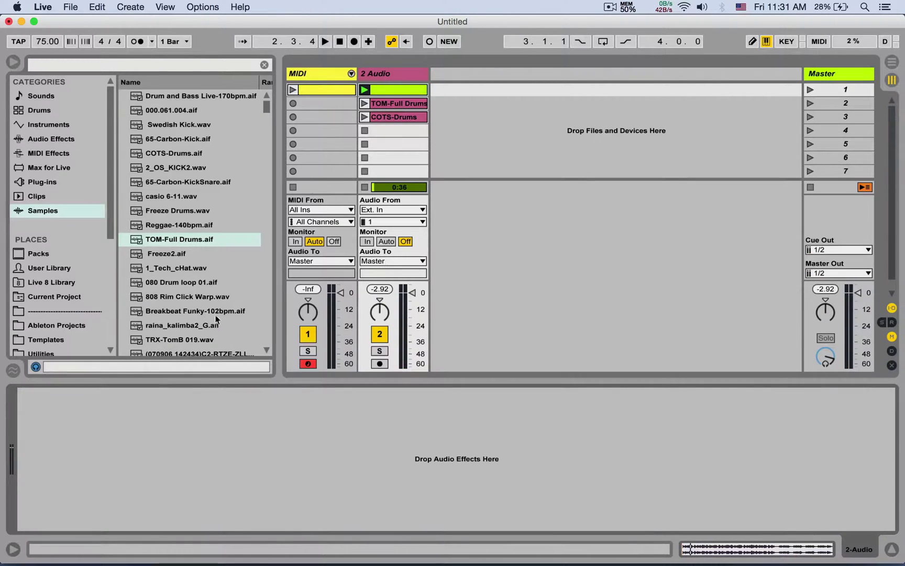
Set the Freeze Drums clip's Launch Mode to Gate, and test launching it on 2 Audio before stopping the track's clips.
left_click(400, 86)
left_click(93, 422)
left_click(84, 442)
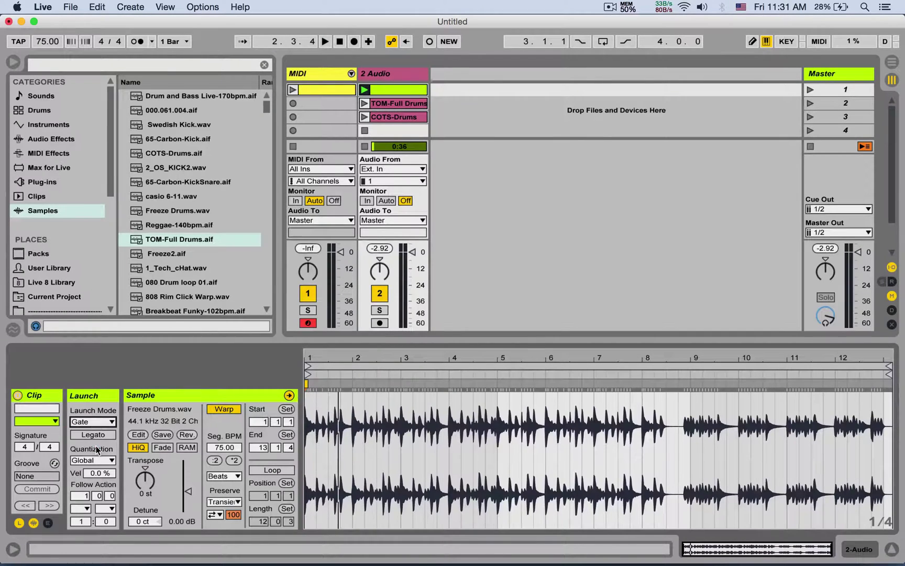
left_click(362, 89)
left_click(367, 90)
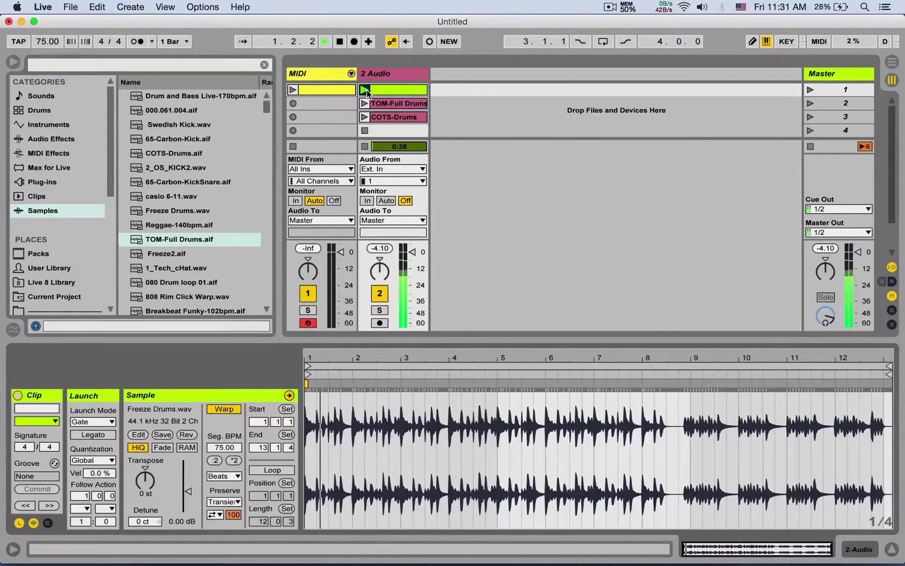
left_click(366, 147)
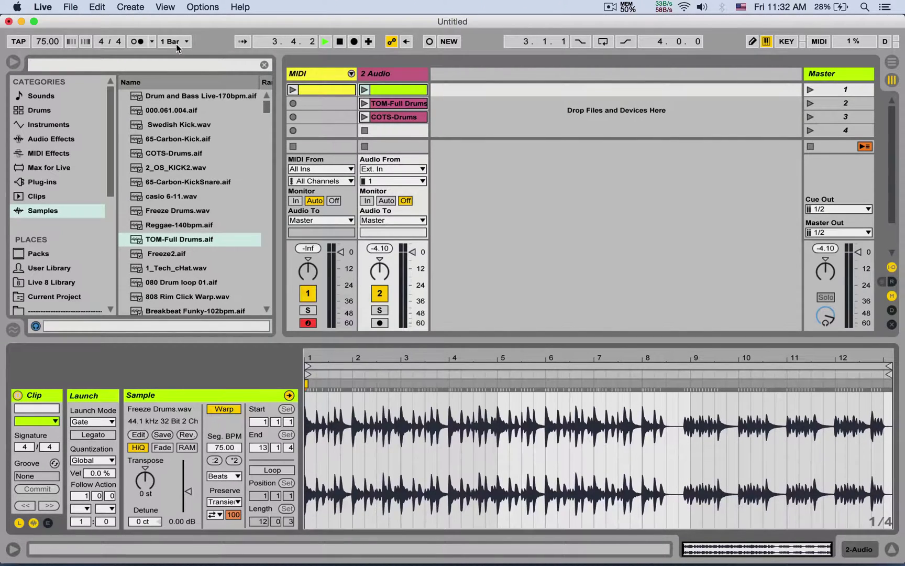
Set the Freeze Drums clip's Launch Mode to Toggle, and launch it repeatedly to test starting and stopping.
left_click(93, 422)
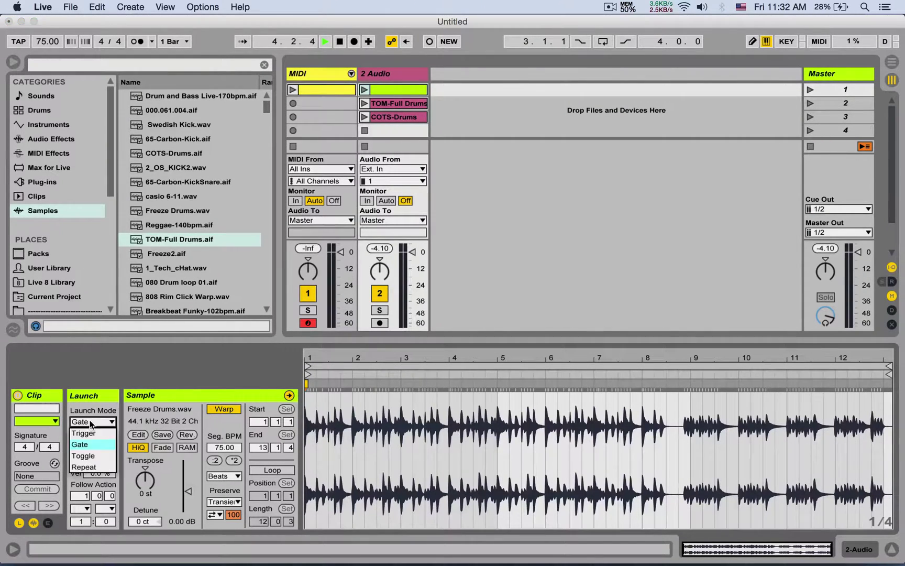
left_click(95, 450)
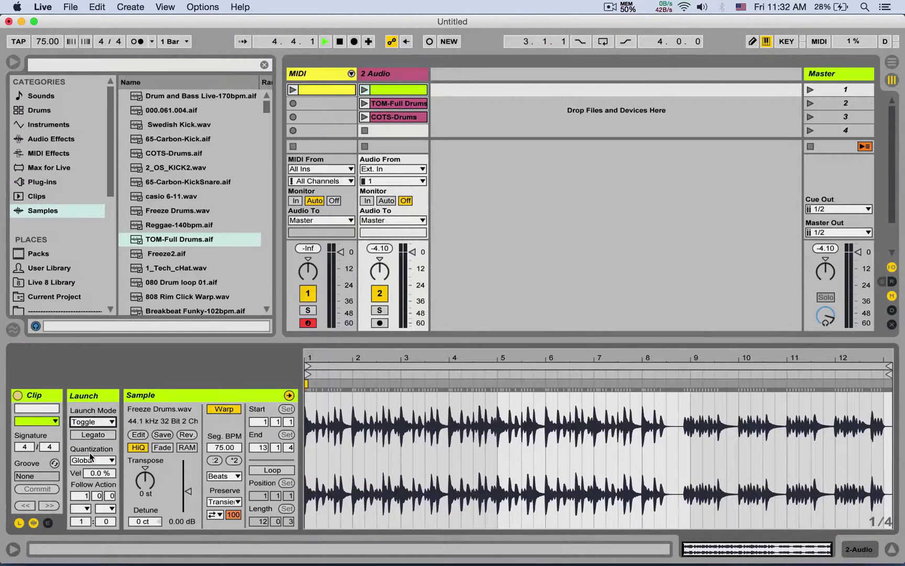
left_click(365, 90)
left_click(364, 89)
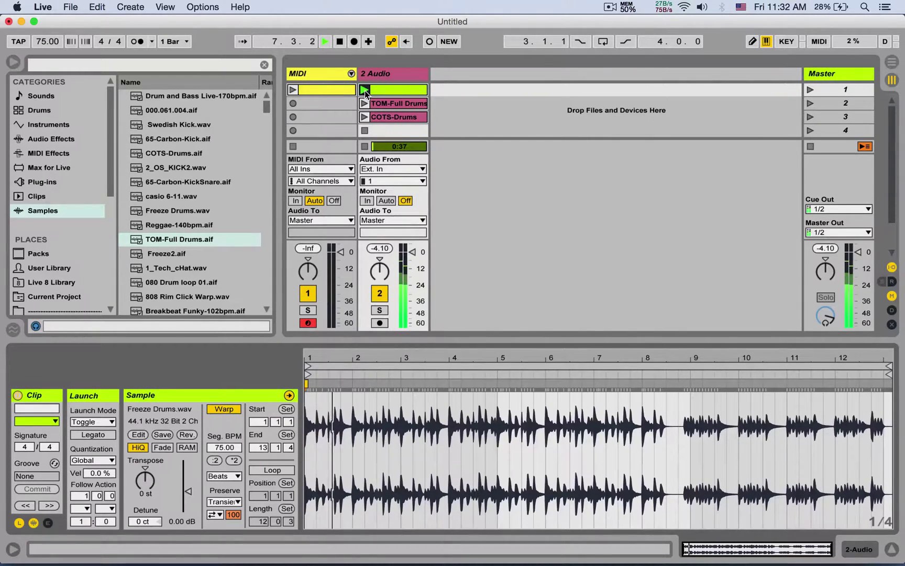
left_click(369, 147)
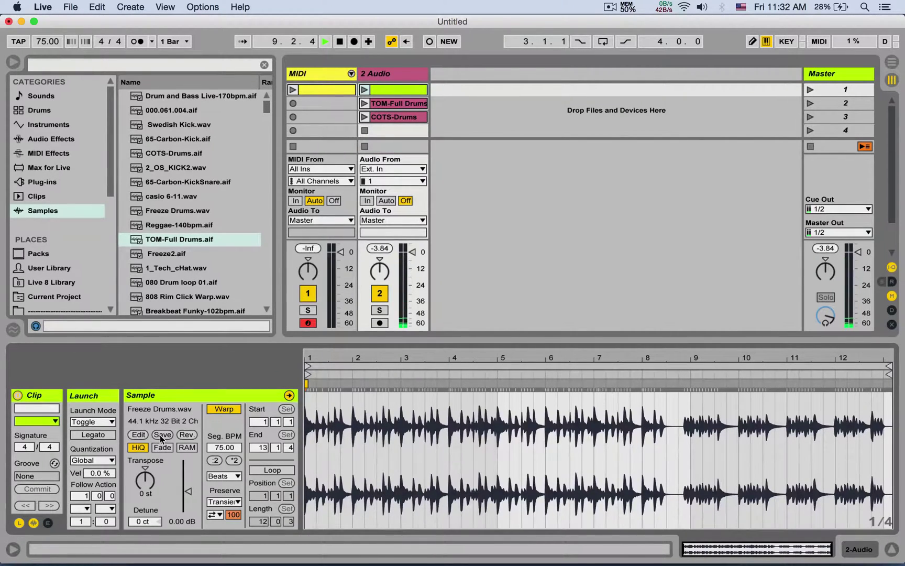
Set the Freeze Drums clip's Launch Mode to Repeat, and launch it to hear the effect.
left_click(96, 422)
left_click(91, 467)
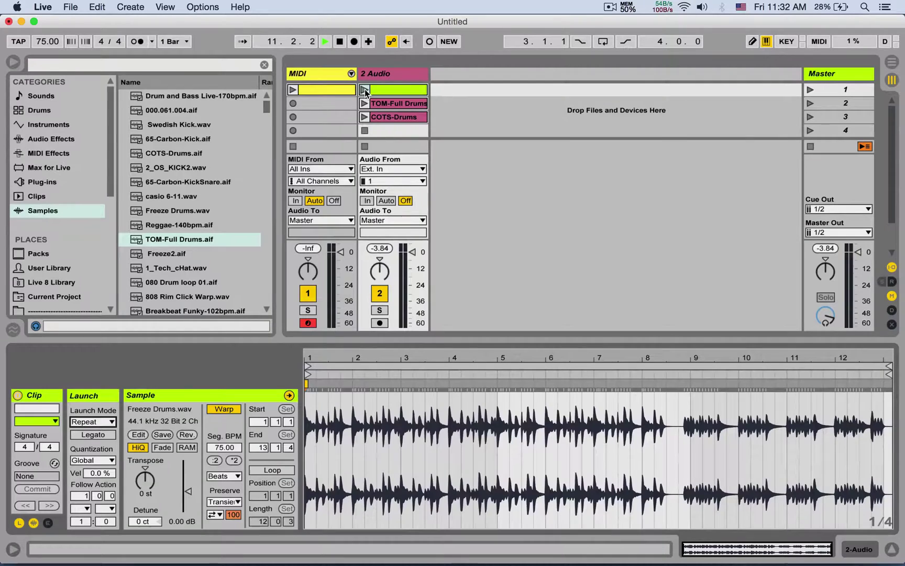
left_click(366, 90)
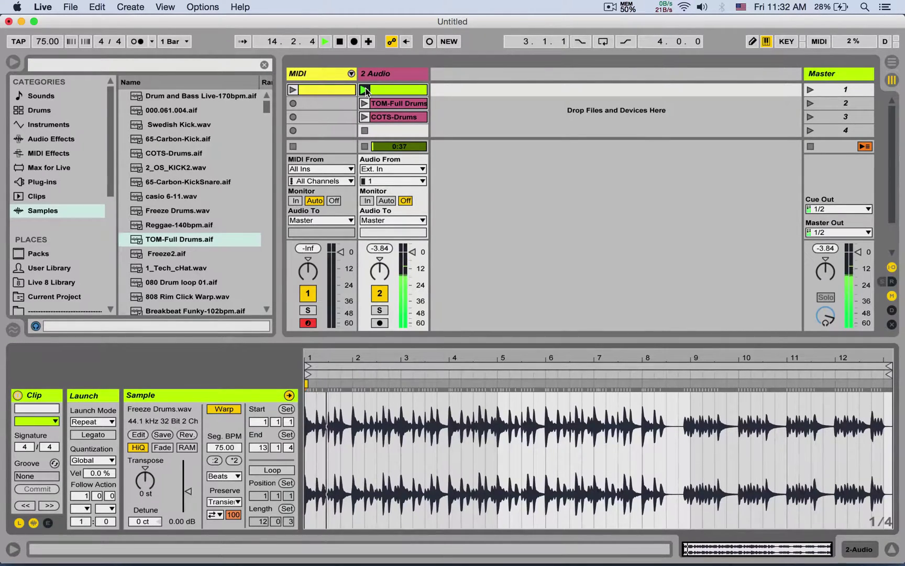
Set the global launch quantization to 1/16, and launch the Freeze Drums clip to hear it repeat at that rate.
left_click(175, 41)
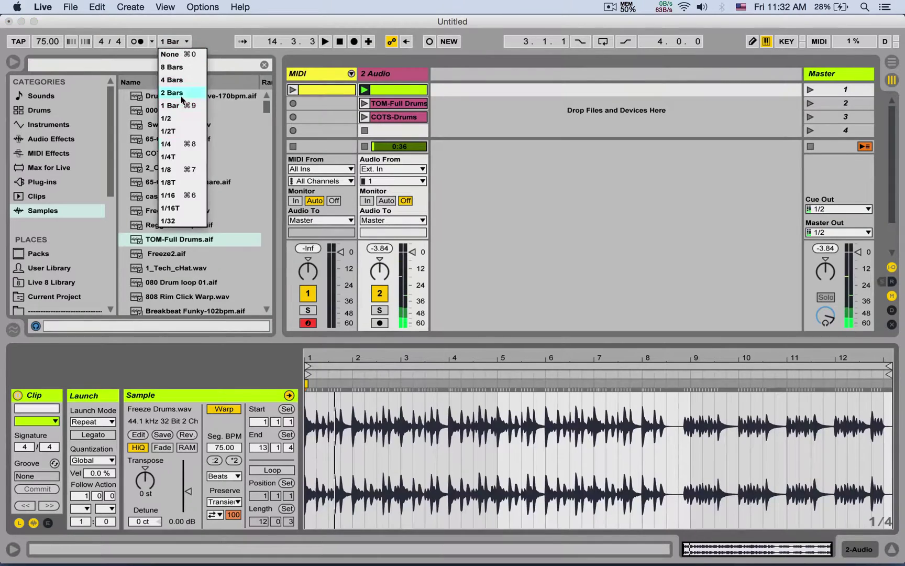
left_click(182, 196)
left_click(365, 90)
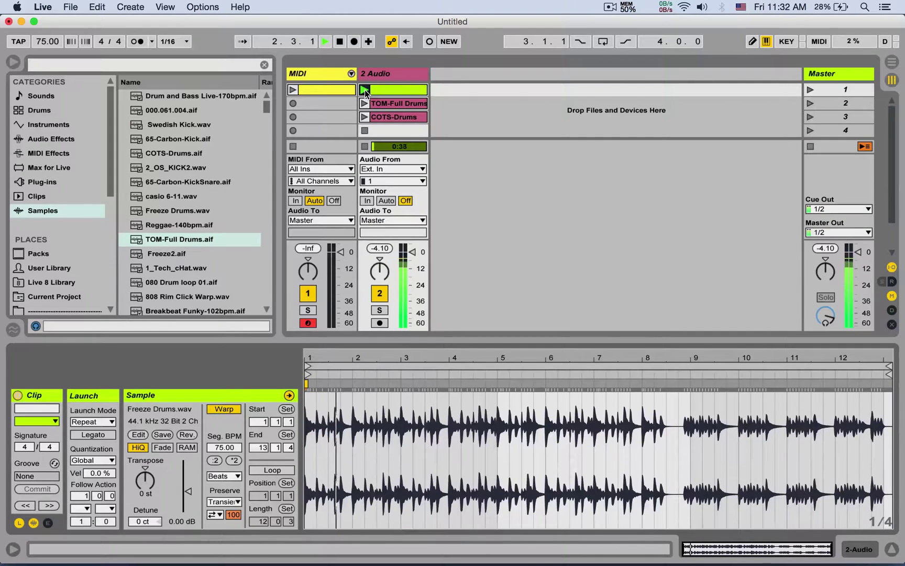
Restore the clip's Launch Mode to Trigger and the global quantization to 1 Bar, checking the Default Launch Quantization preference in between.
left_click(102, 422)
left_click(84, 433)
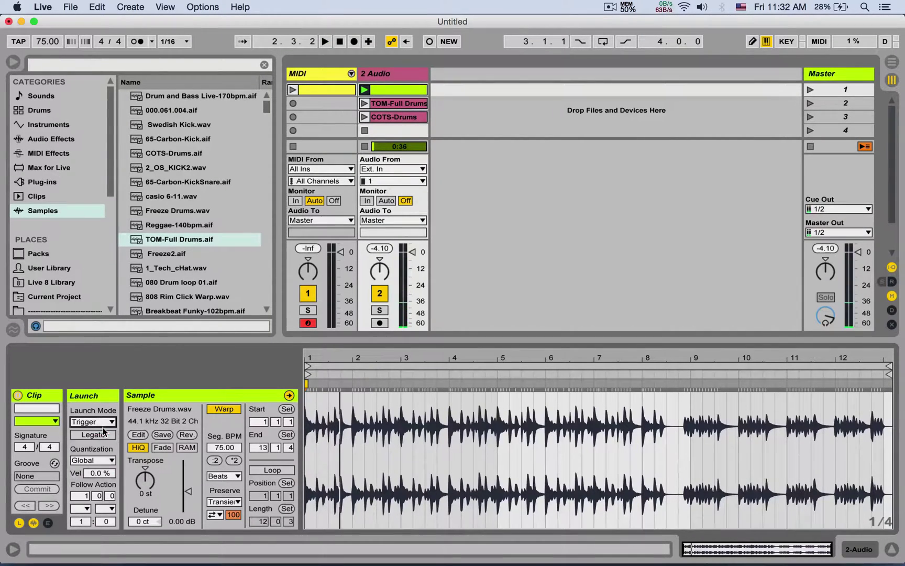
key("super+comma")
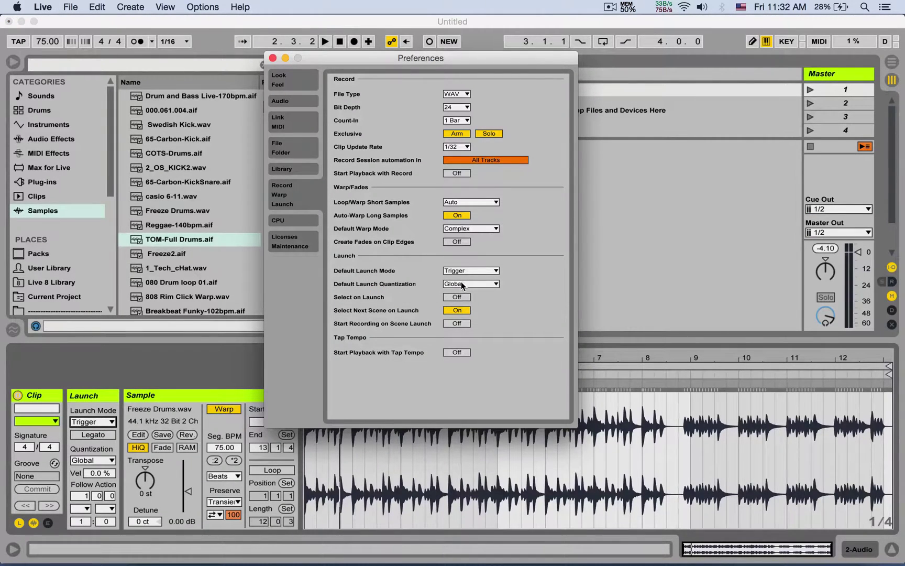
left_click(273, 57)
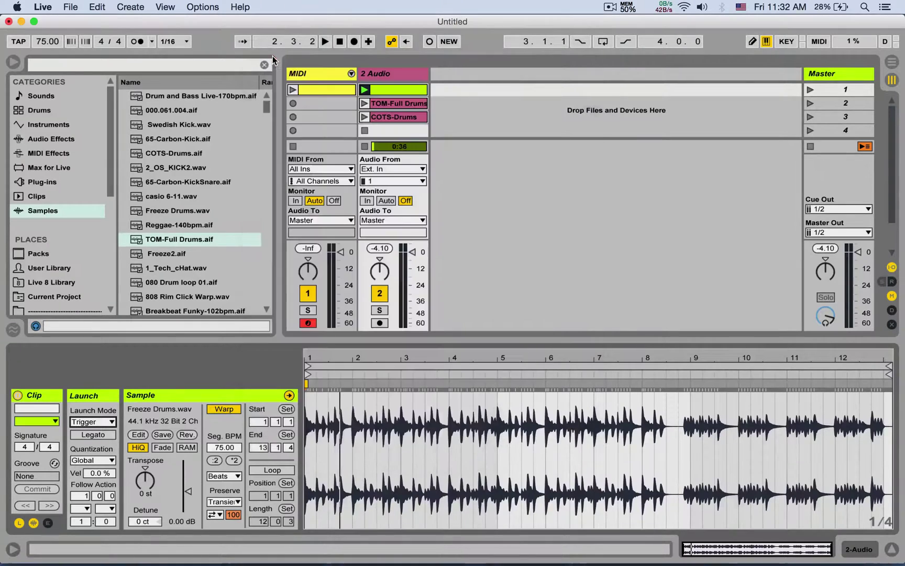
left_click(184, 44)
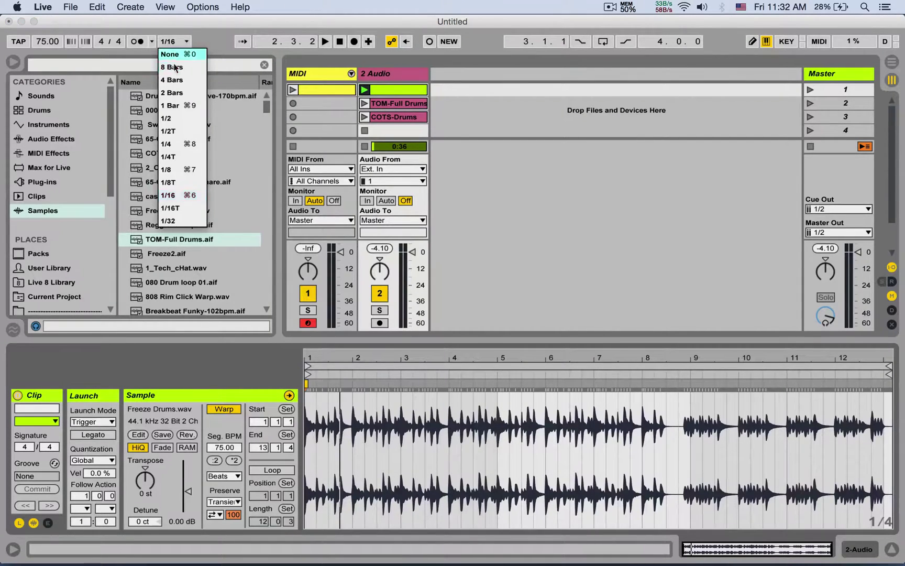
left_click(173, 105)
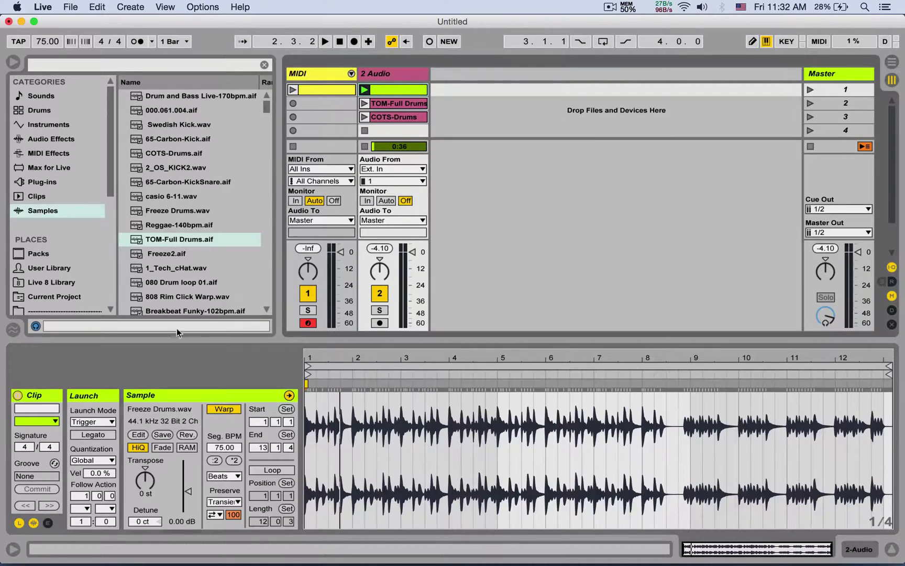
Look through the Freeze Drums clip's Quantization and Launch Mode options, keeping Global and Trigger.
left_click(107, 459)
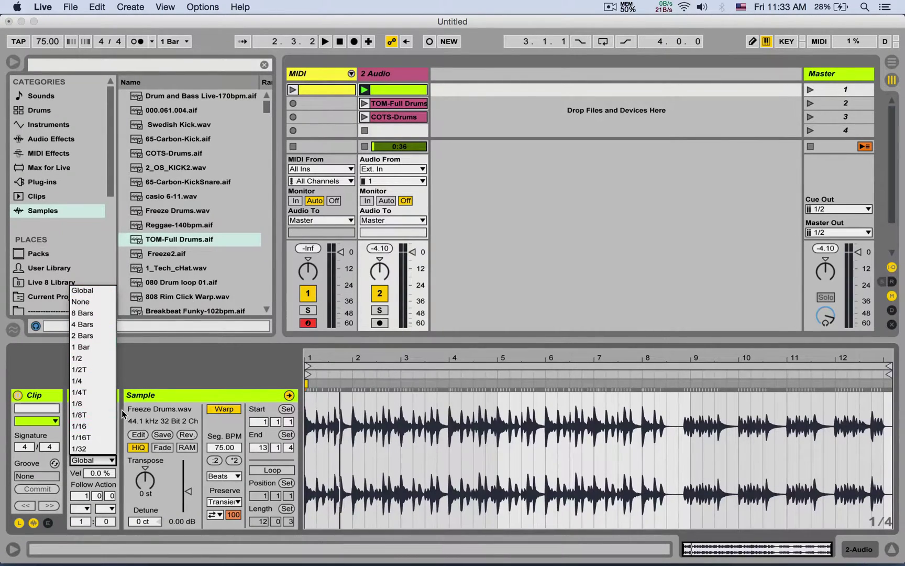
left_click(84, 425)
left_click(91, 422)
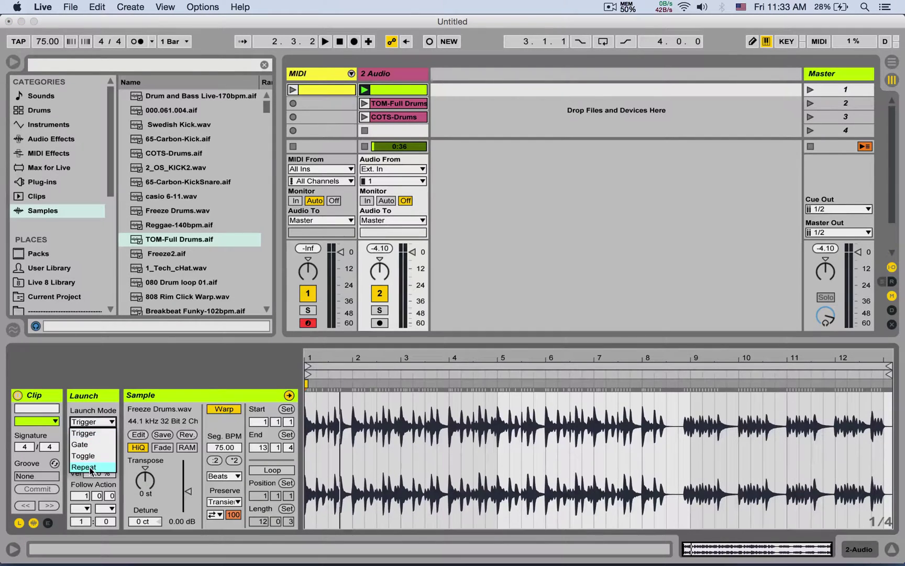
left_click(93, 427)
left_click(93, 422)
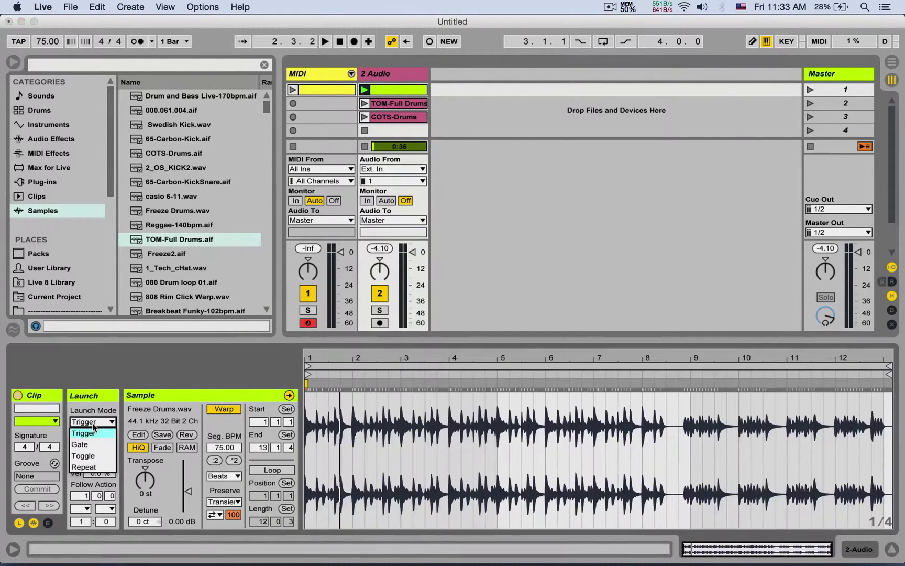
left_click(94, 430)
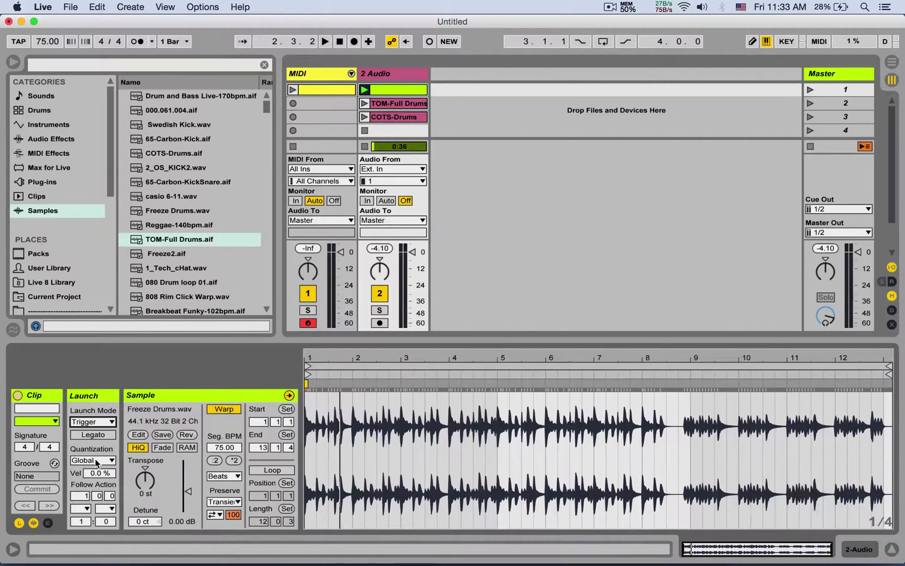
Check the Select on Launch preference, and launch the first clip on the MIDI track to demonstrate it.
key("super+comma")
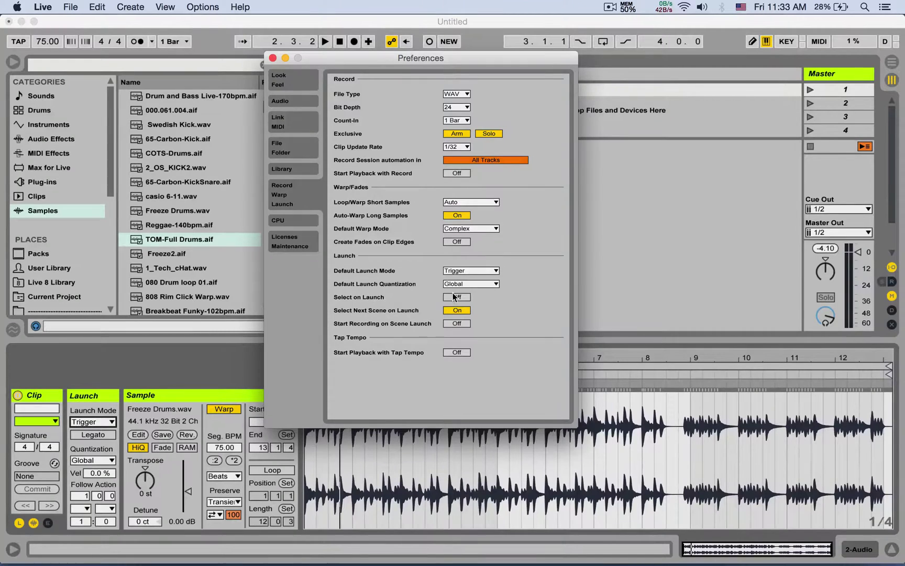
left_click(273, 57)
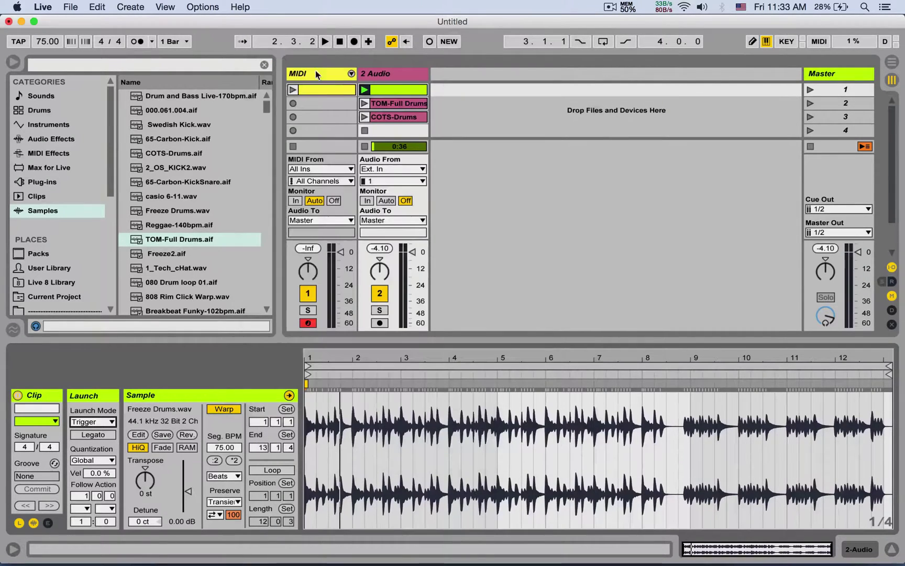
left_click(292, 90)
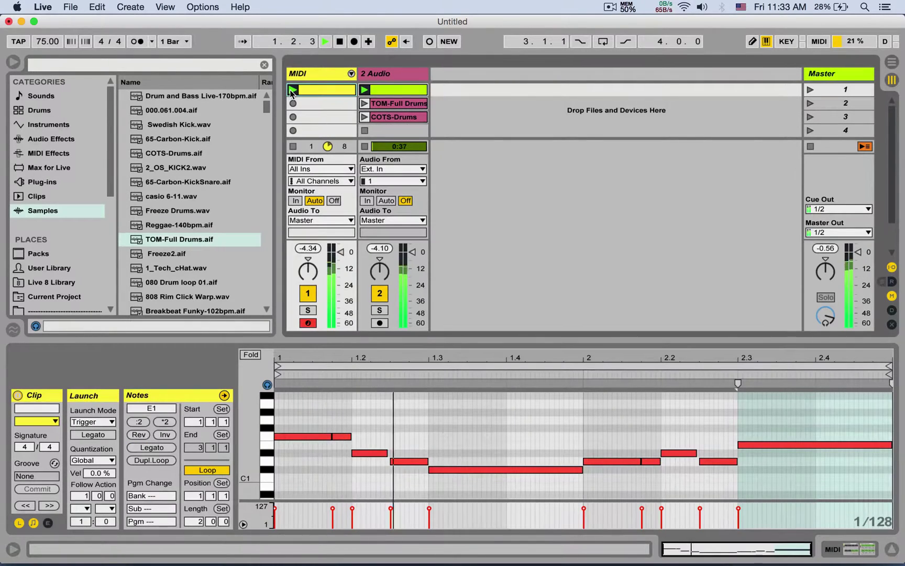
Launch the COTS-Drums clip to show its clip view, and turn off the Select on Launch preference.
left_click(364, 117)
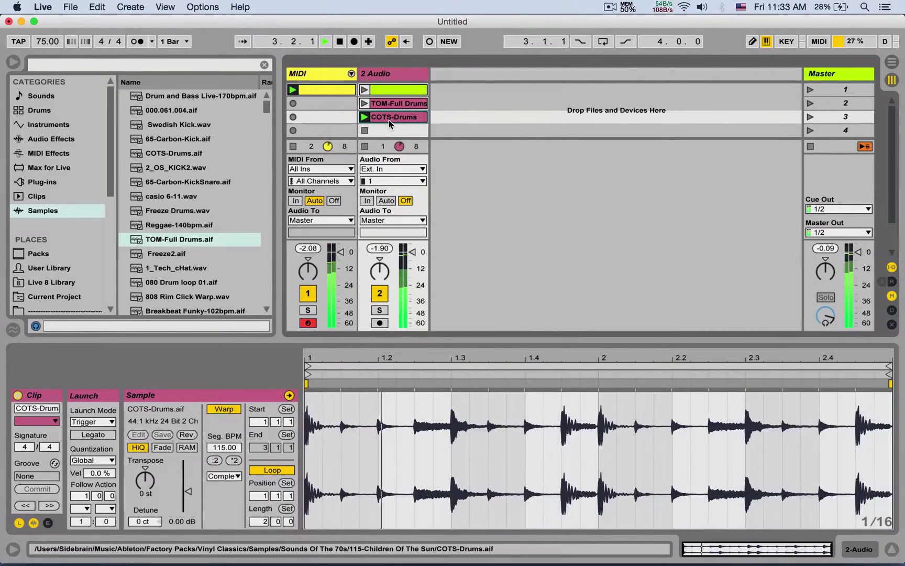
key("super+comma")
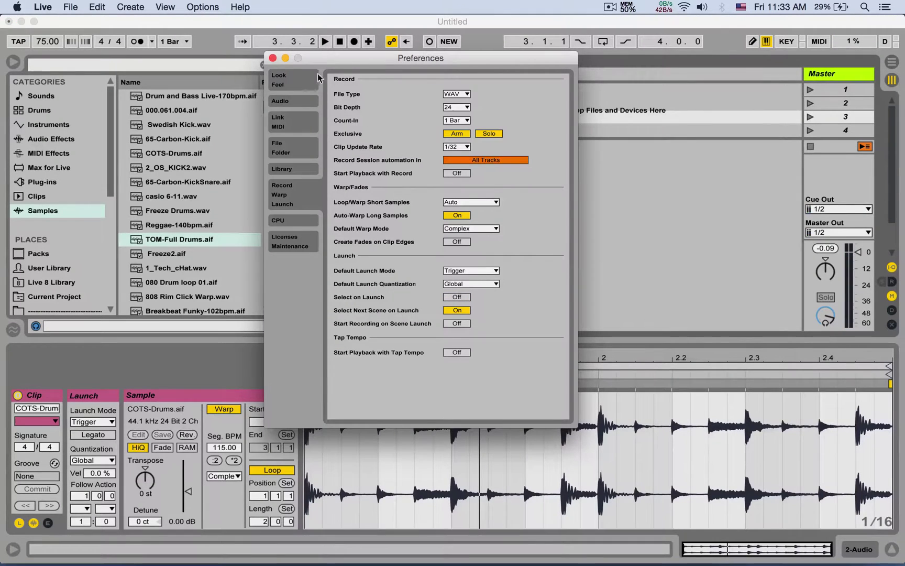
left_click(273, 58)
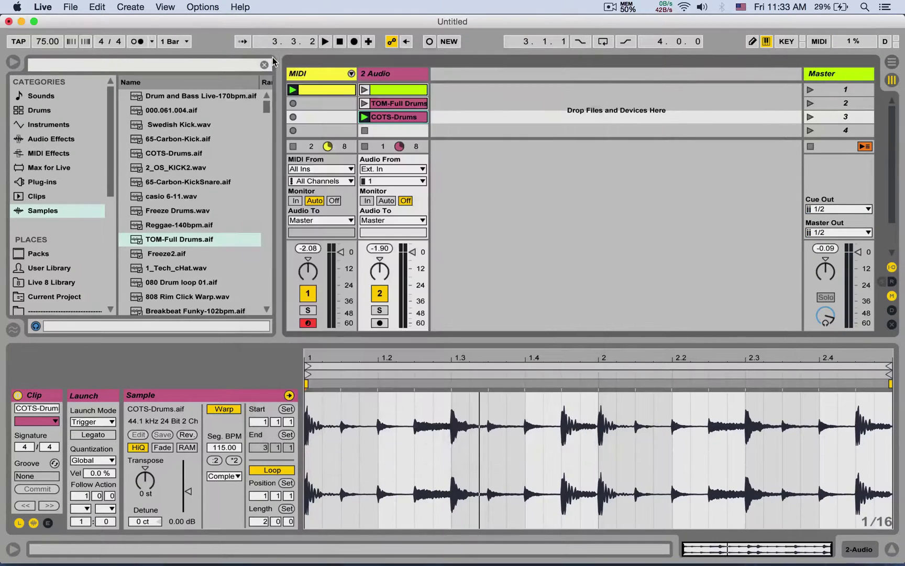
Launch the first clip on the audio track with Select on Launch off, and check the Select Next Scene on Launch preference.
left_click(366, 90)
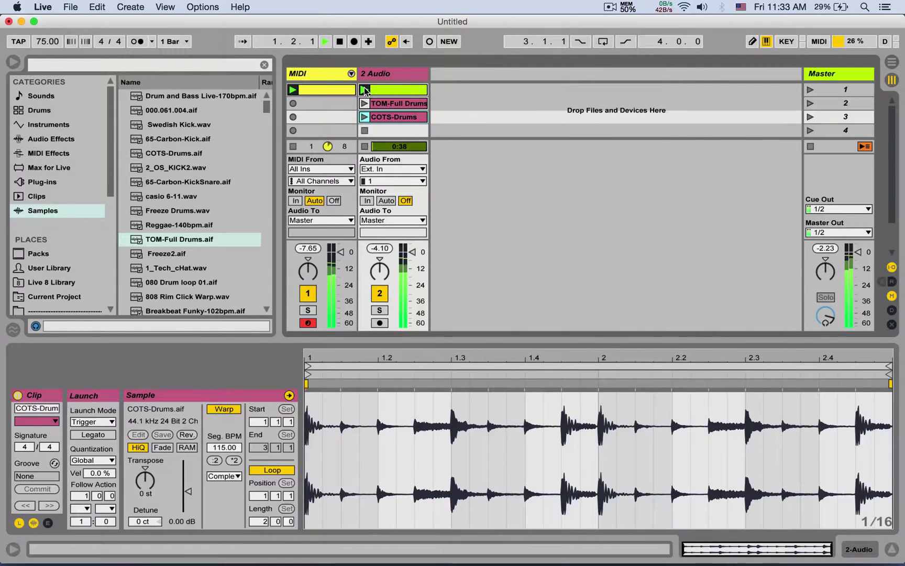
key("space")
key("super+comma")
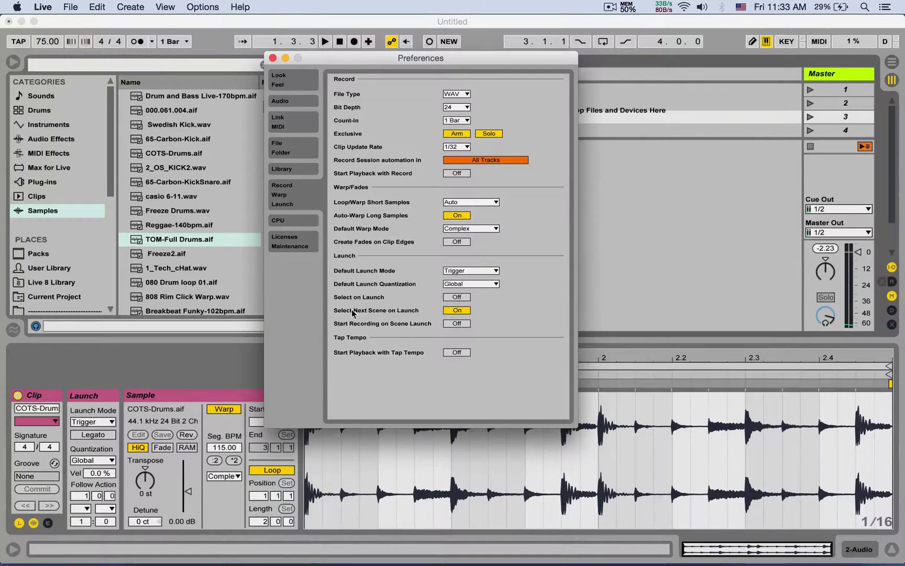
left_click(273, 57)
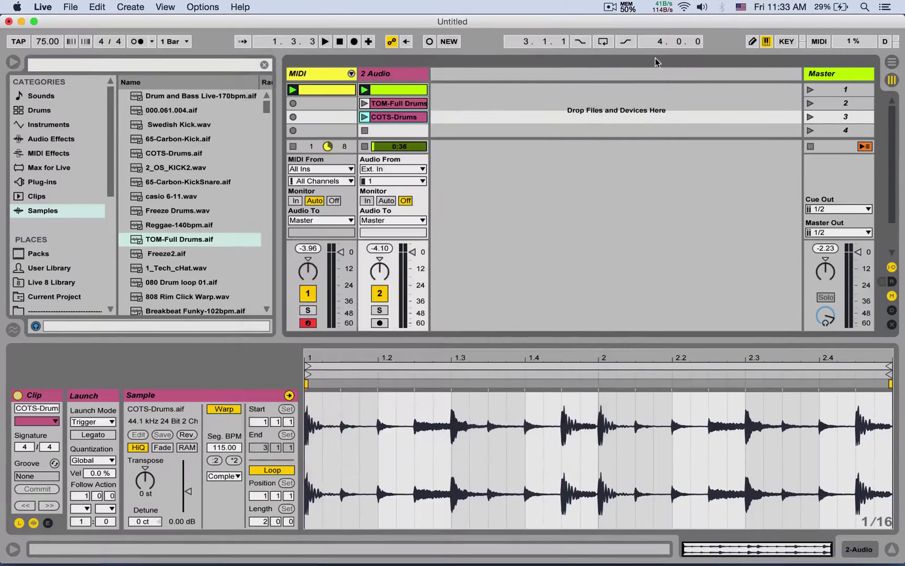
Map the computer key 1 to the Master track's selected-scene launch control.
left_click(786, 42)
left_click(811, 146)
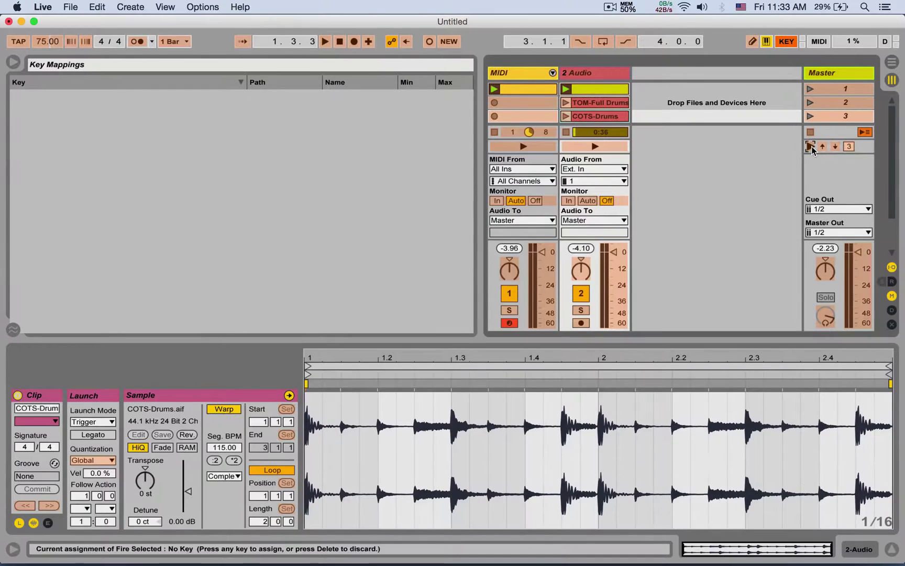
key("1")
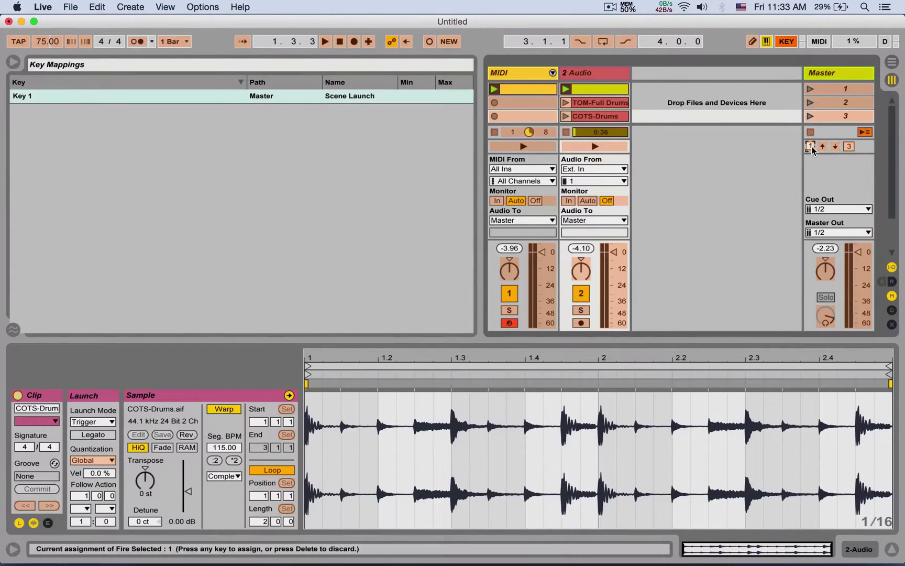
left_click(787, 42)
Select scene 1 on the Master track and launch scenes 1, 2 and 3 one after another to demonstrate Select Next Scene on Launch.
left_click(830, 89)
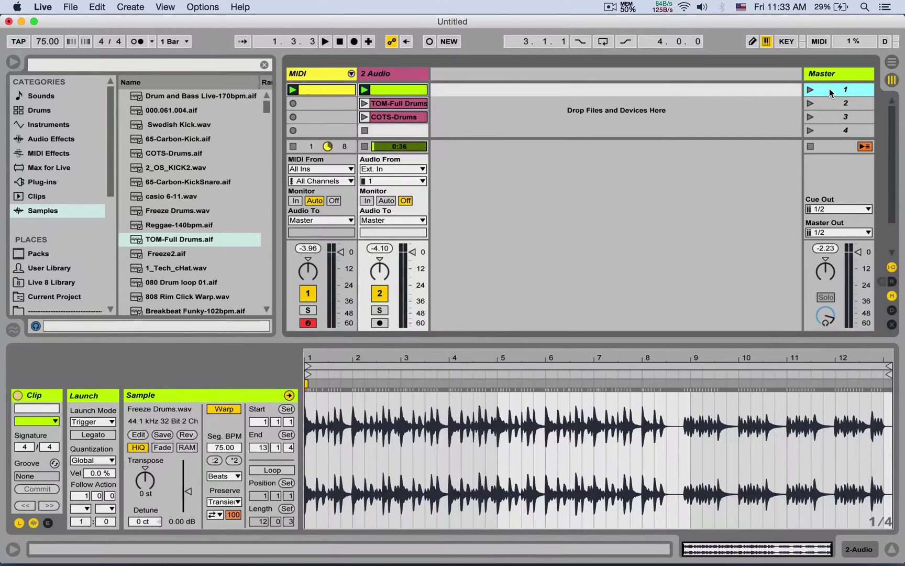
key("Return")
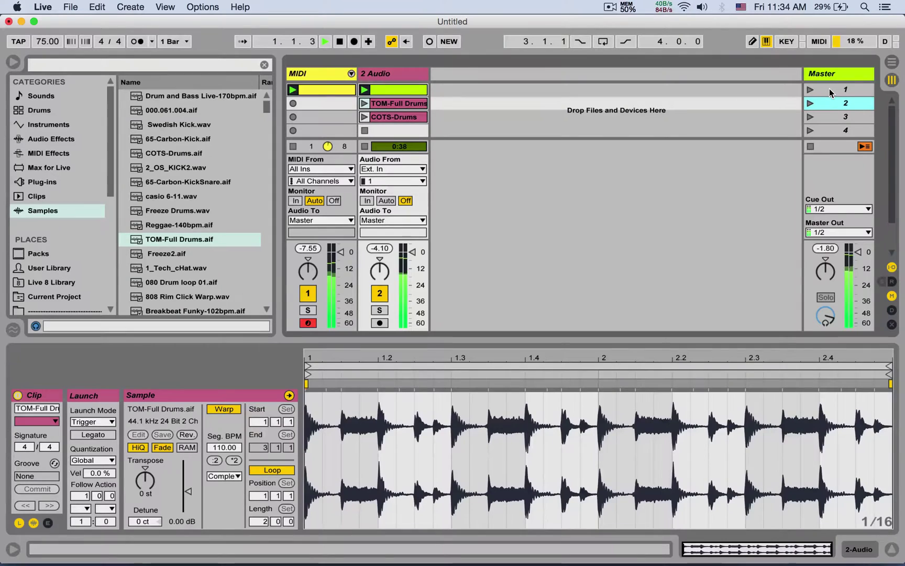
key("Return")
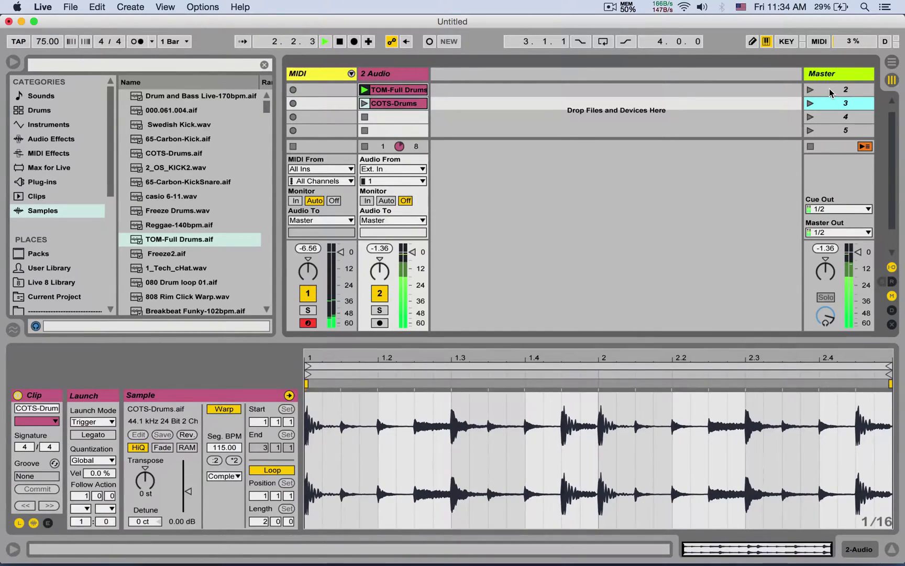
key("Return")
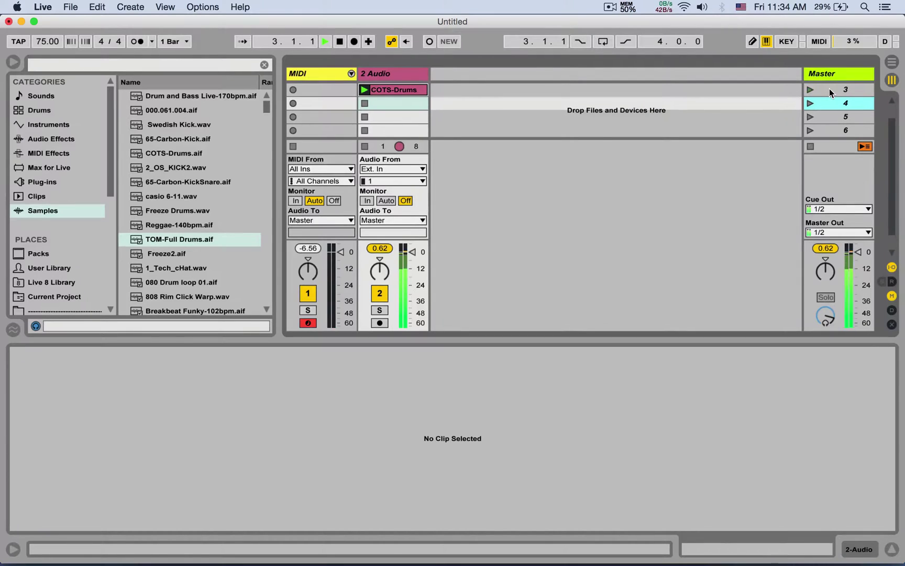
Turn on Start Recording on Scene Launch, launch scene 2 to record into the armed MIDI track, and remove the recorded clip.
key("super+comma")
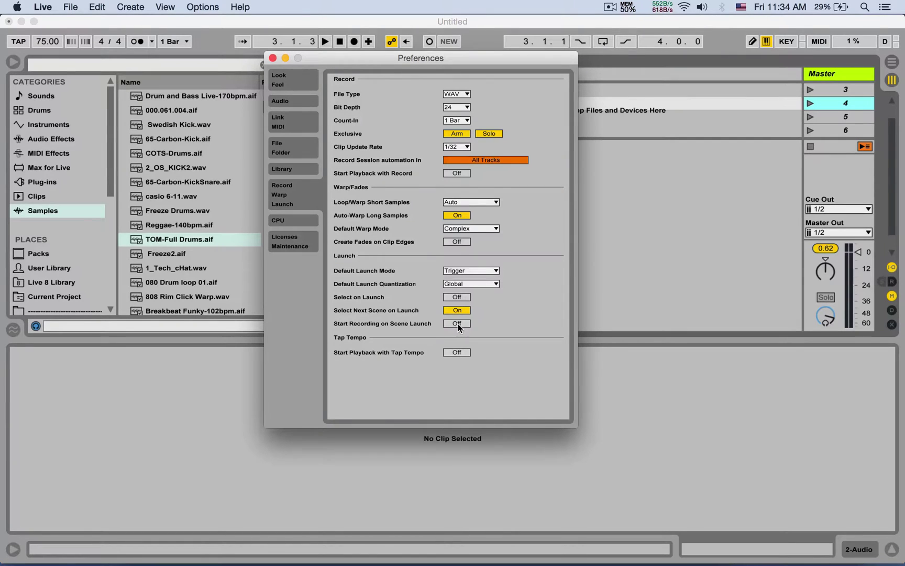
left_click(272, 58)
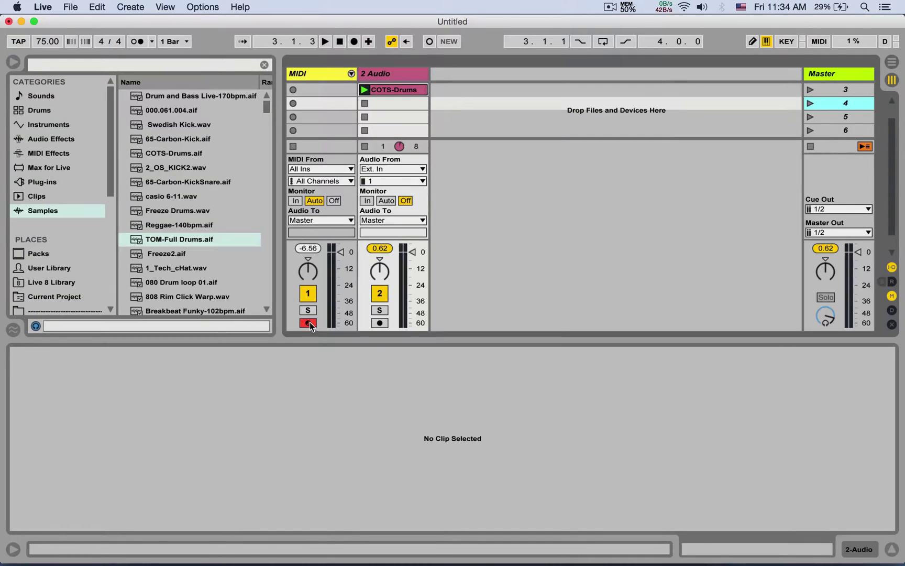
scroll(533, 195, "up", 2)
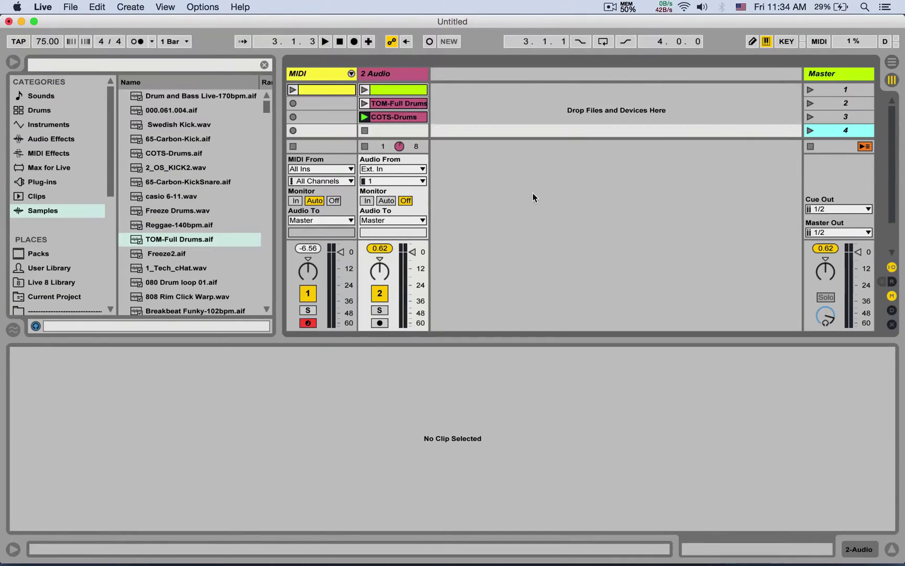
left_click(810, 103)
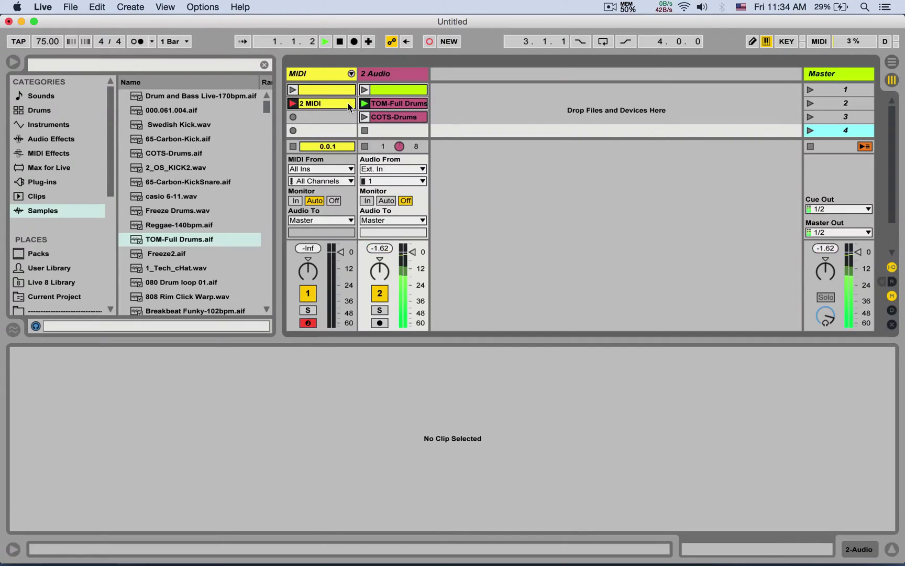
key("space")
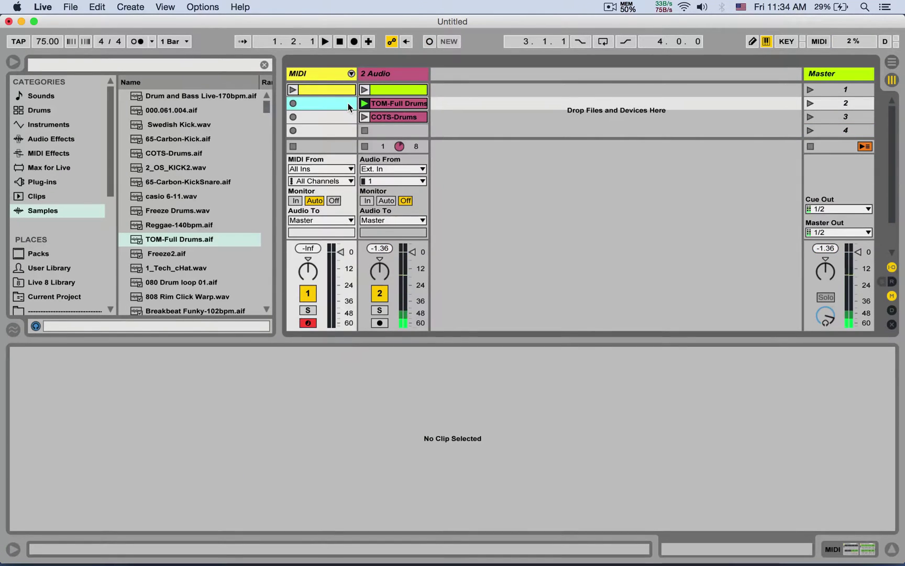
Turn off Start Recording on Scene Launch, and briefly play scene 2 again to compare.
key("super+comma")
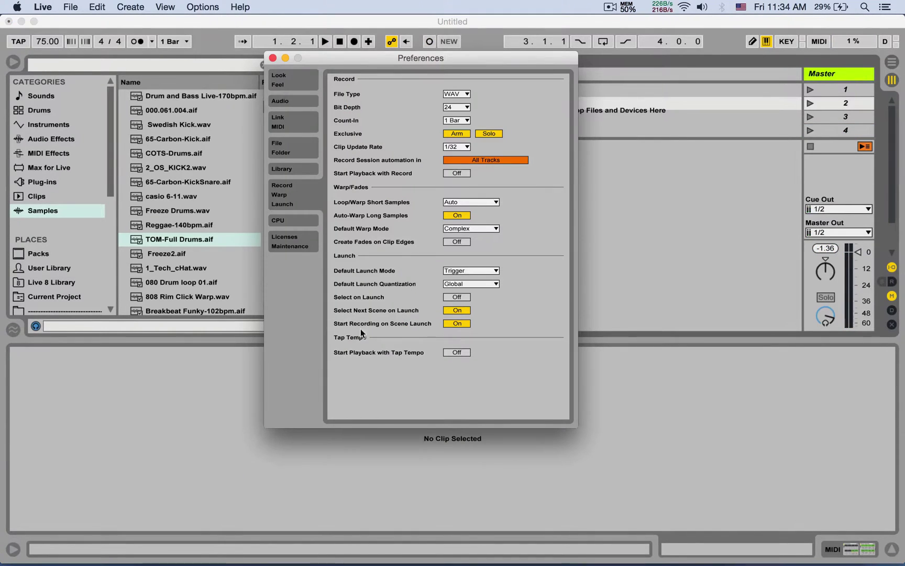
left_click(450, 325)
left_click(271, 58)
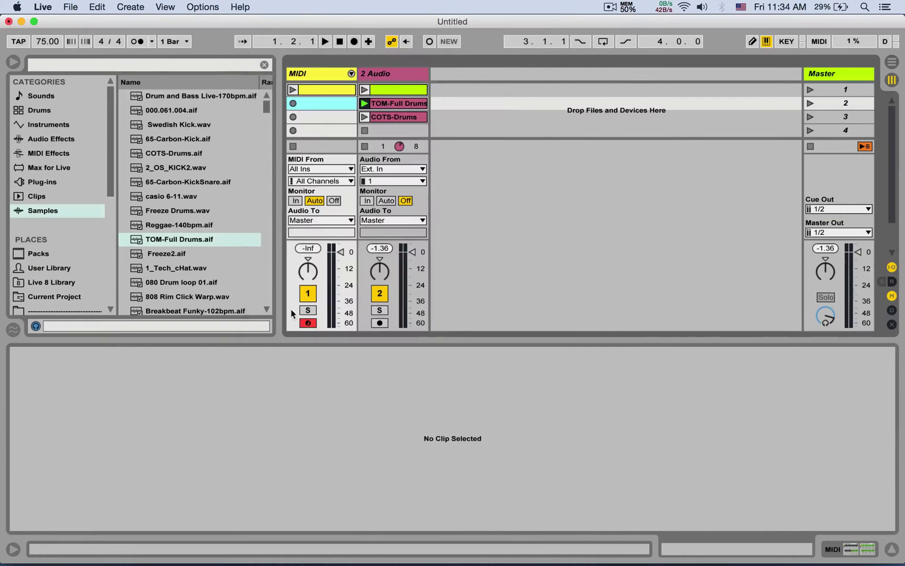
left_click(811, 103)
key("space")
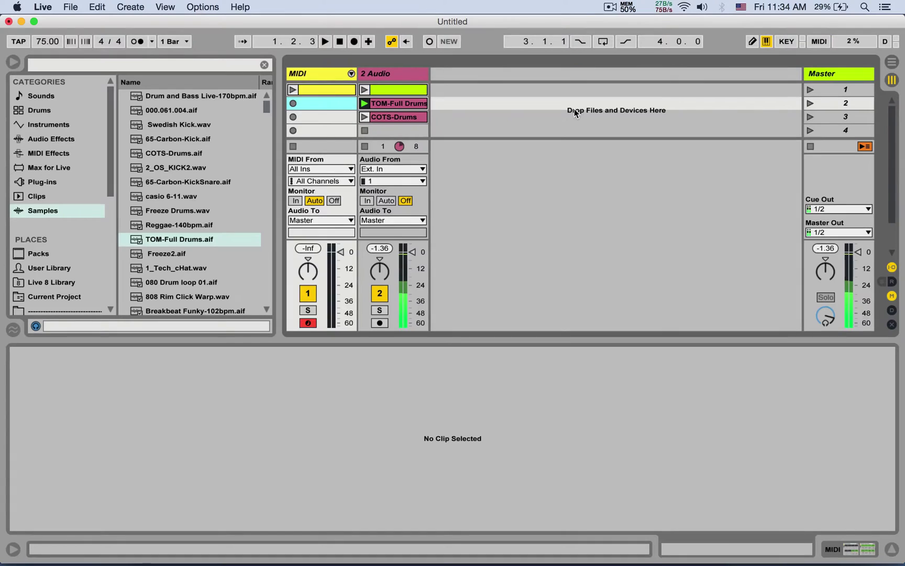
Check the Start Playback with Tap Tempo preference, and tap in a tempo of about 133.92 BPM while it is off.
key("super+comma")
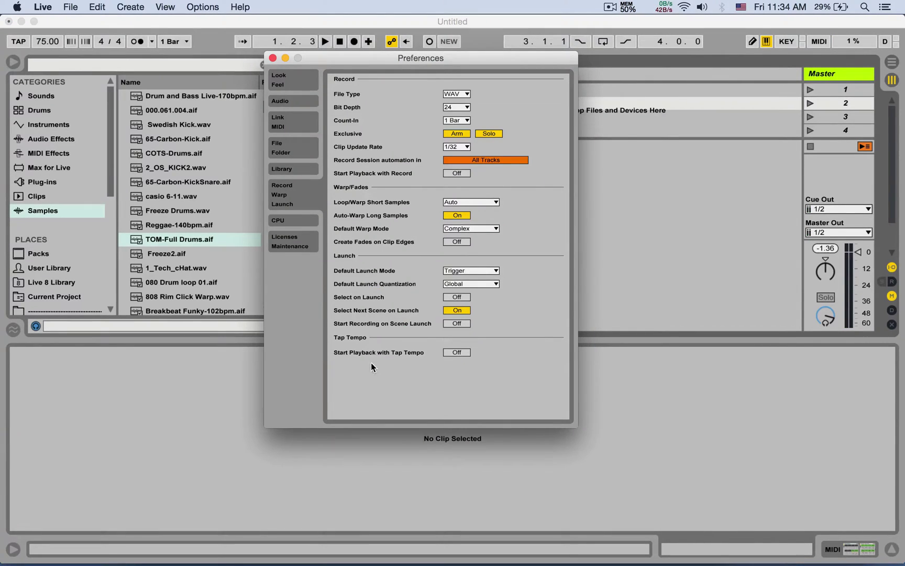
left_click(272, 58)
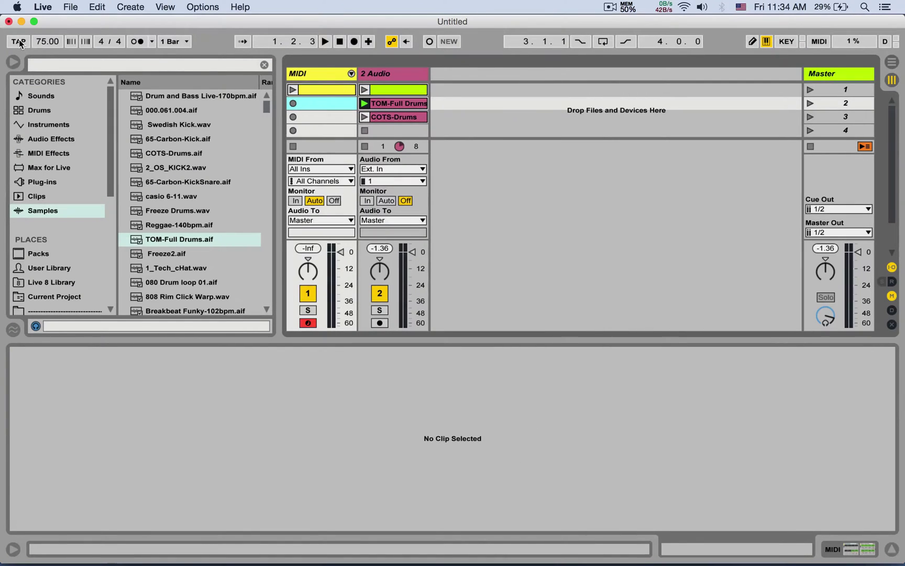
left_click(20, 43)
left_click(19, 43)
left_click(19, 43)
left_click(20, 43)
left_click(19, 43)
left_click(19, 43)
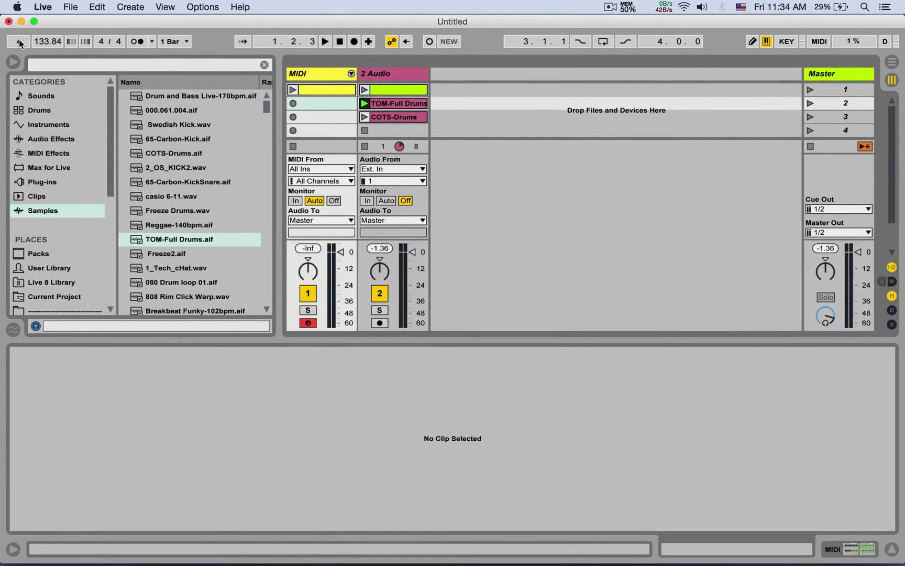
left_click(19, 43)
left_click(19, 43)
left_click(20, 43)
Turn on Start Playback with Tap Tempo, and tap in a tempo of about 118.35 BPM to start playback before stopping it.
key("super+comma")
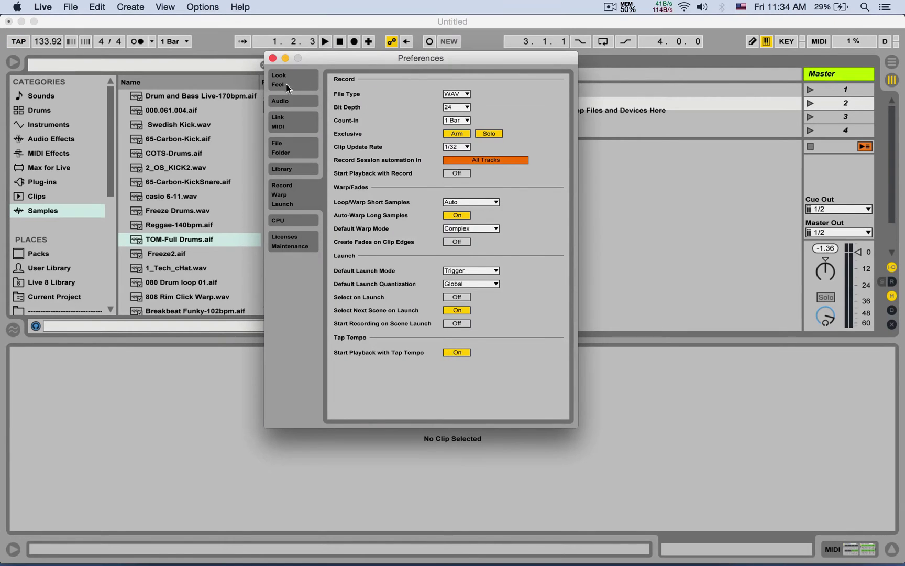
left_click(272, 57)
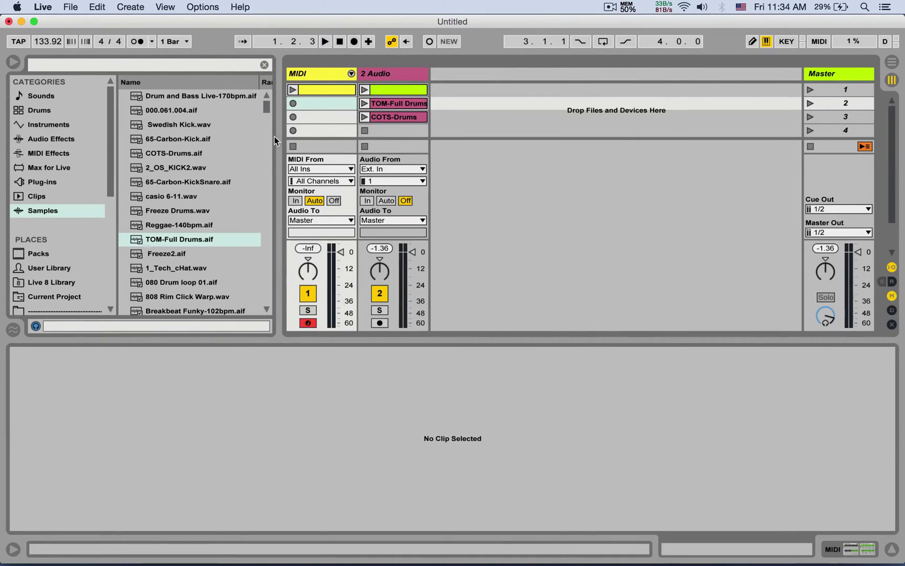
left_click(17, 42)
left_click(17, 42)
key("space")
left_click(53, 41)
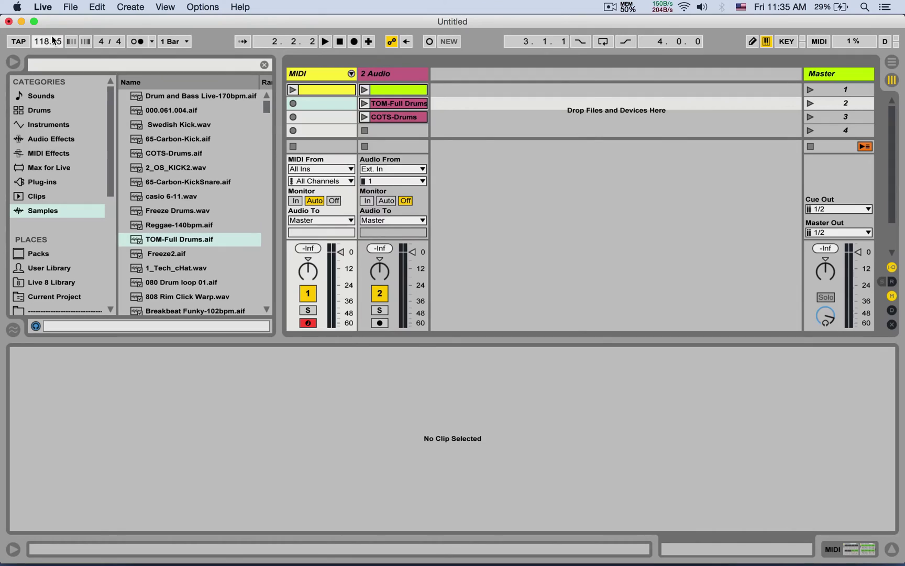
Open the CPU preferences to view the Multicore/Multiprocessor options.
key("super+comma")
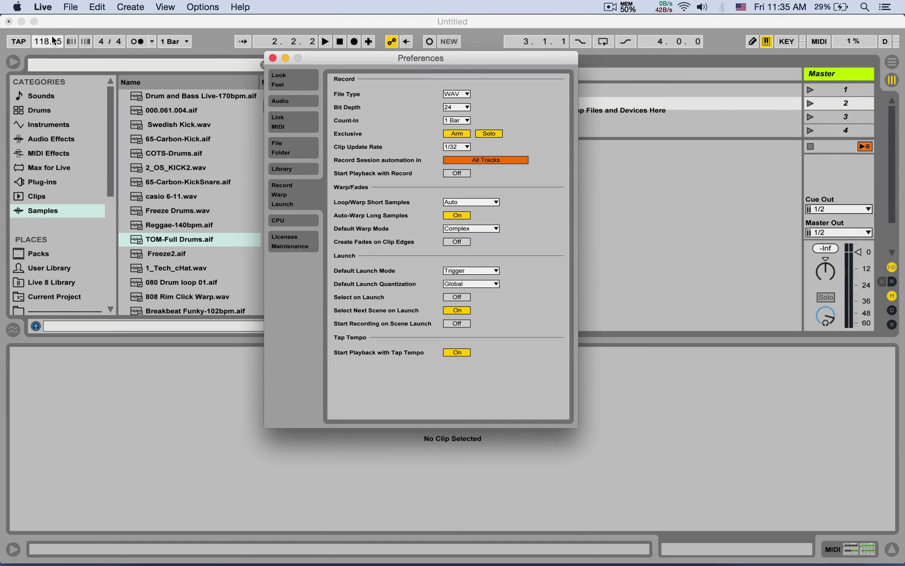
left_click(285, 222)
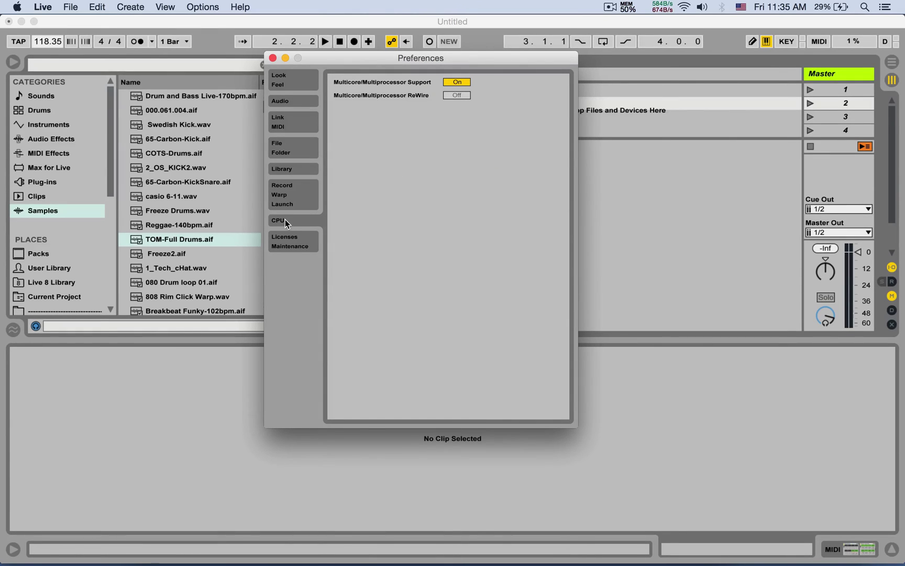